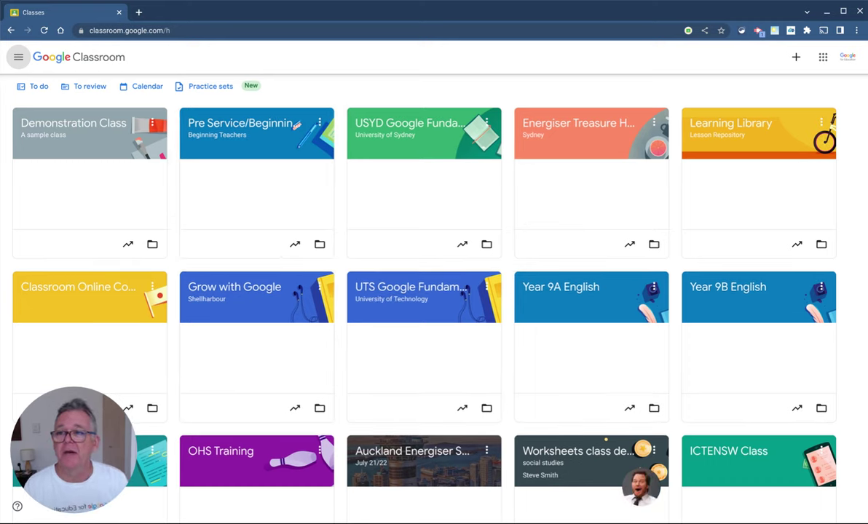
Step: Open the navigation drawer and select Practice sets
click(19, 57)
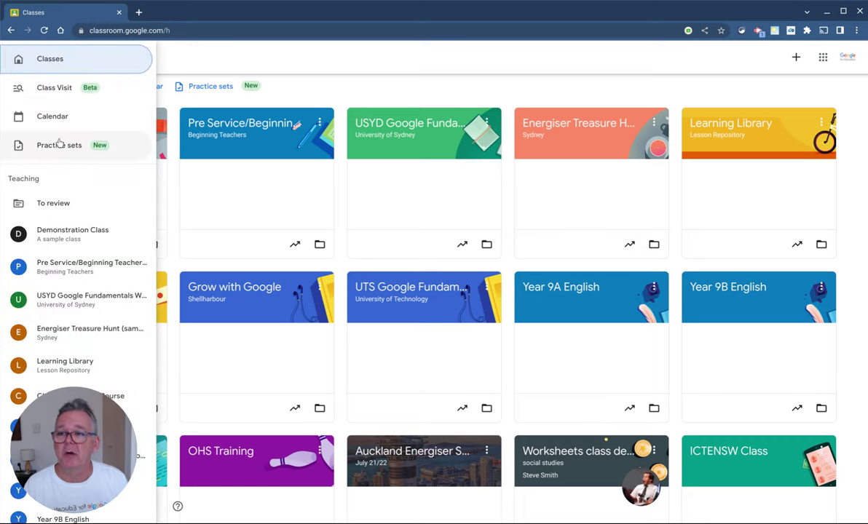
click(79, 146)
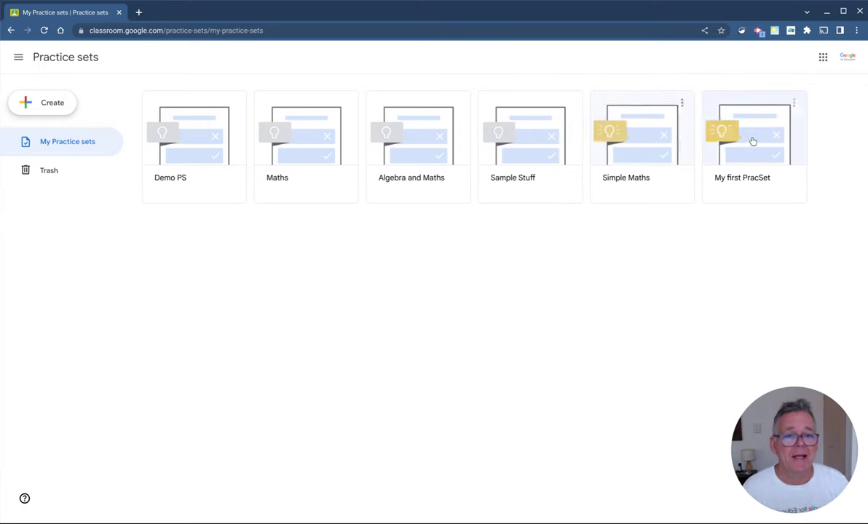
Step: Open the Algebra and Maths practice set from My Practice sets
click(419, 150)
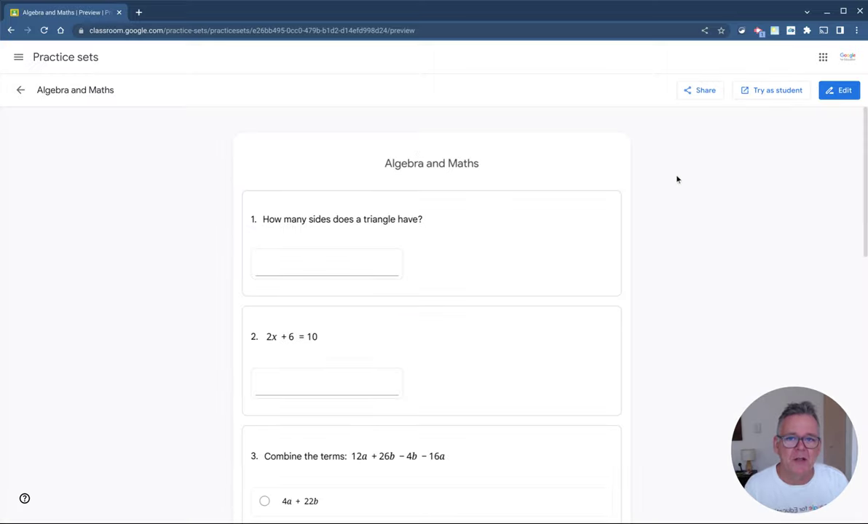
Step: Scroll through all seven Algebra and Maths questions in preview, then switch to editing
scroll(575, 215, down, 2)
scroll(576, 215, down, 8)
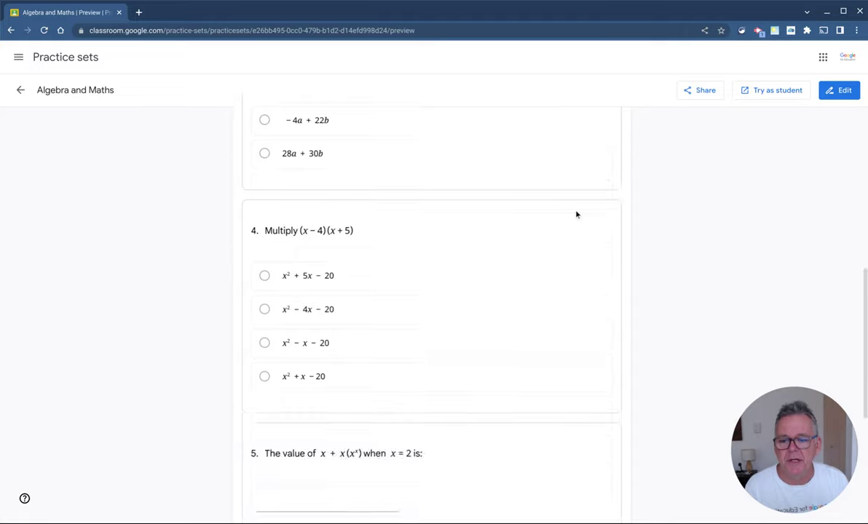
scroll(575, 214, down, 1)
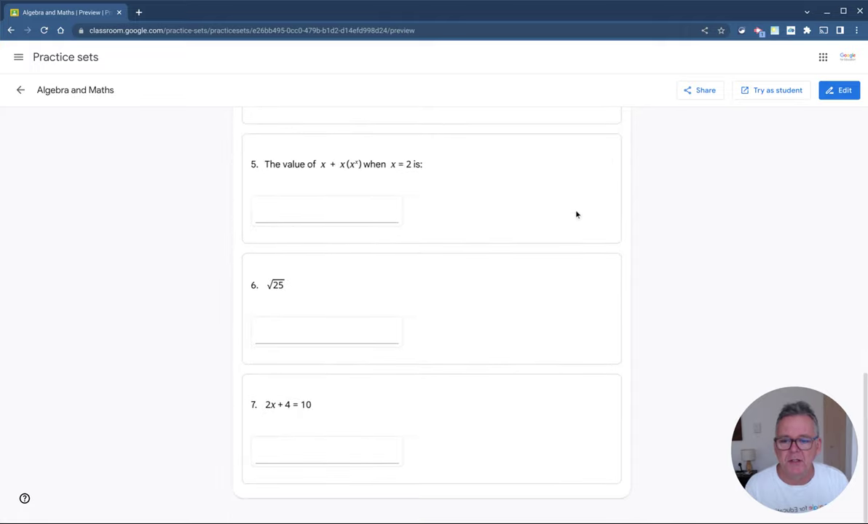
scroll(577, 215, up, 10)
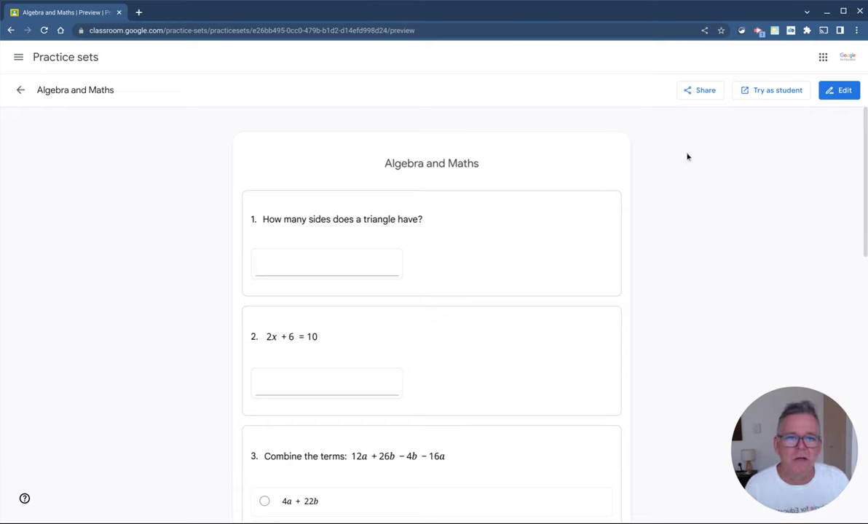
click(837, 91)
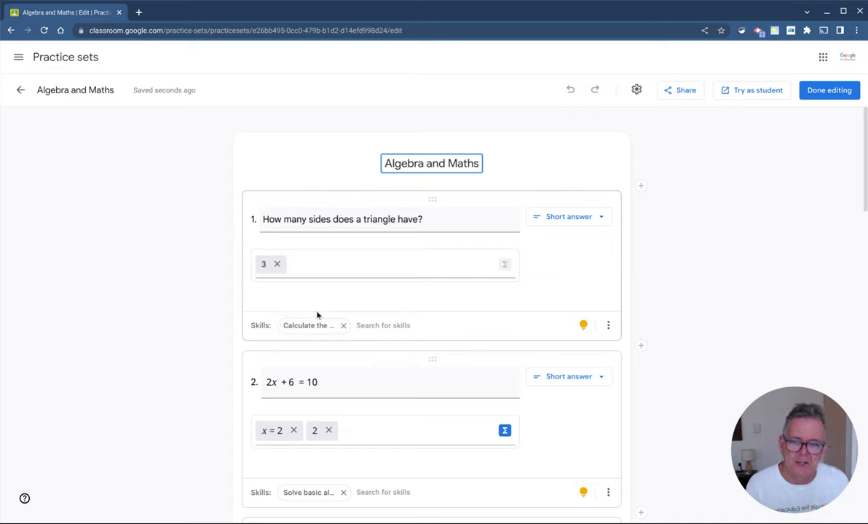
Step: Inspect the hint icons and question 2's Short answer type choices, leaving them unchanged
mouse_move(585, 326)
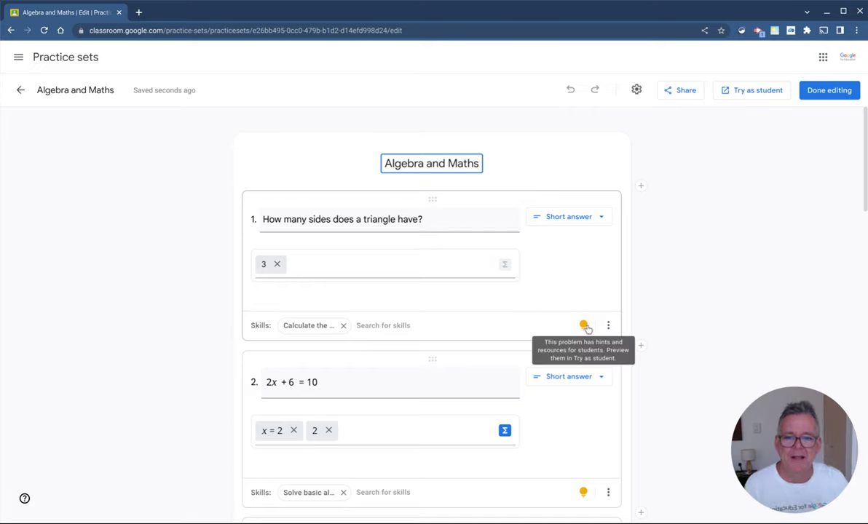
scroll(575, 405, down, 2)
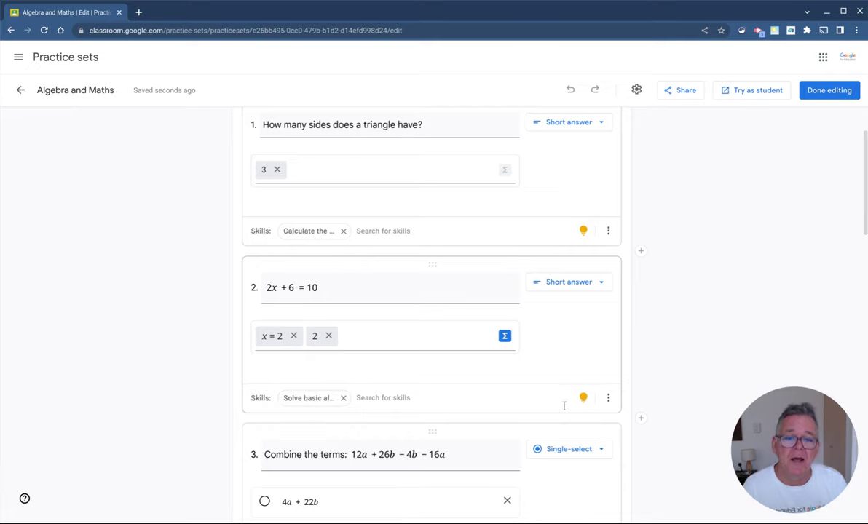
mouse_move(584, 399)
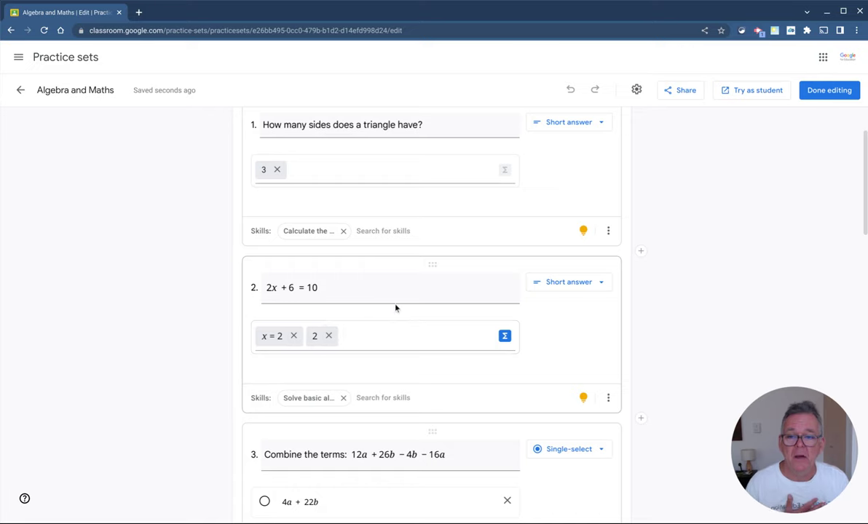
click(587, 281)
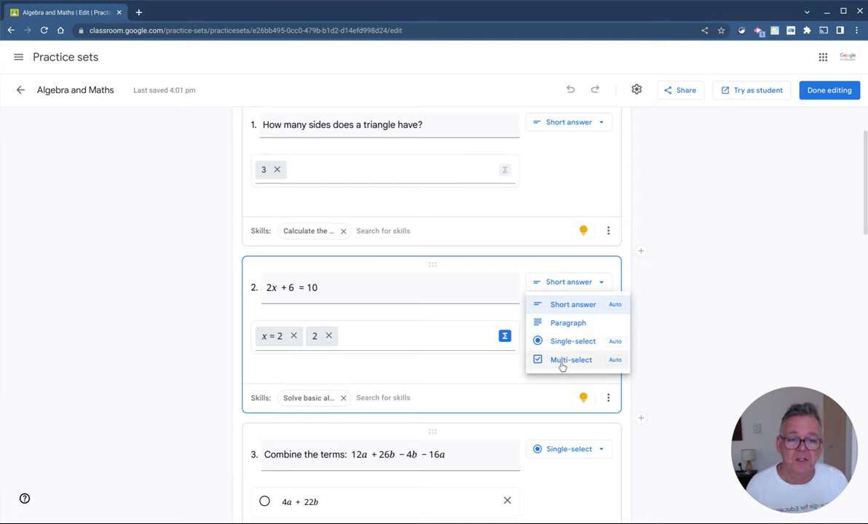
mouse_move(612, 345)
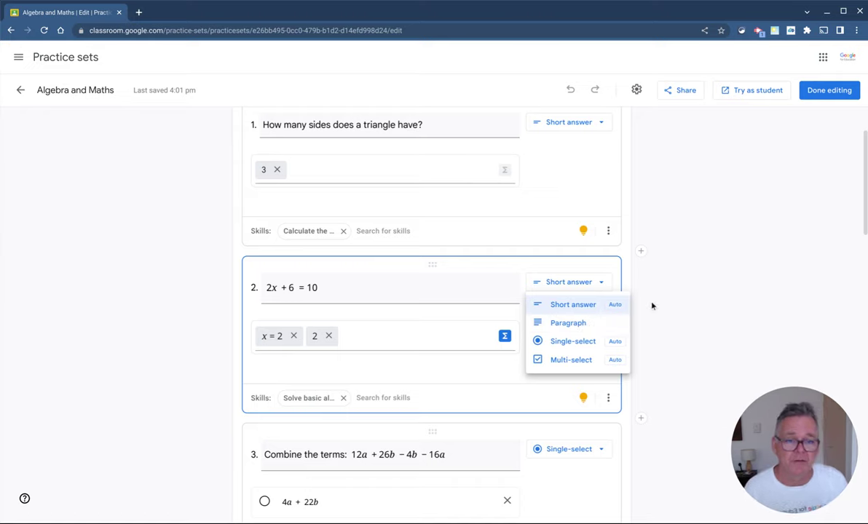
click(678, 283)
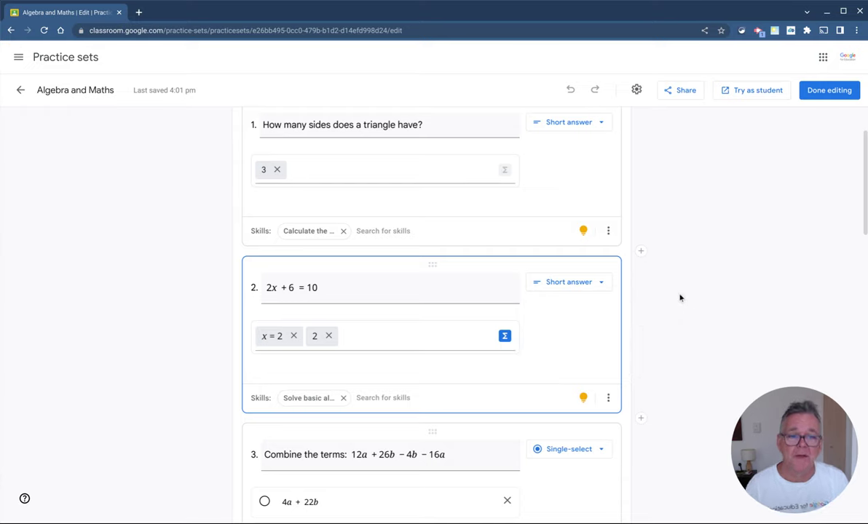
scroll(681, 297, up, 2)
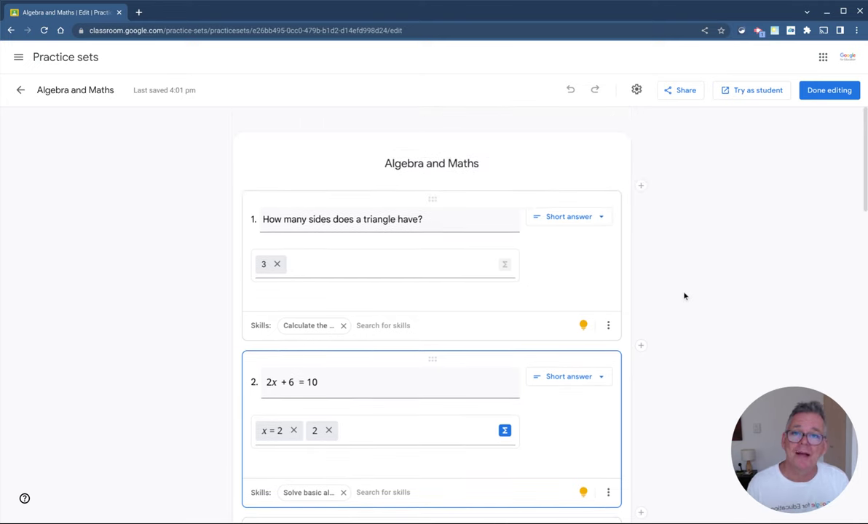
Step: Try the set as a student and answer question 1 with 3, checking it correct
click(750, 91)
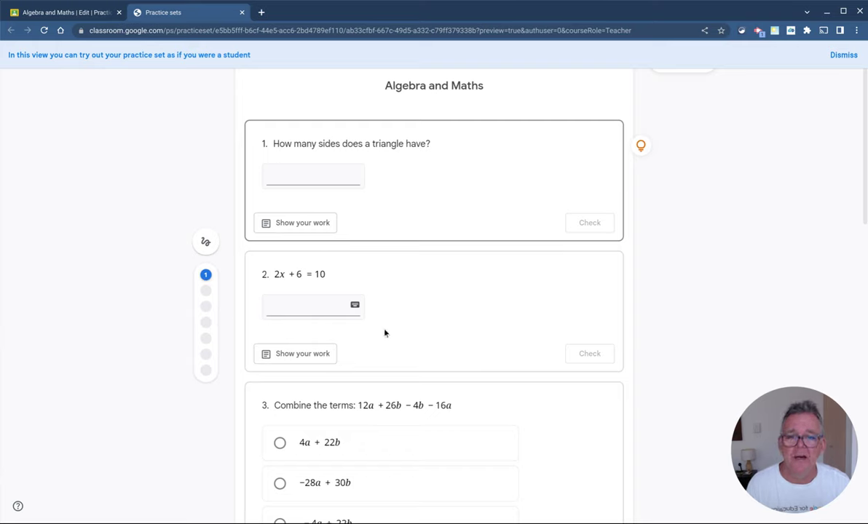
click(300, 176)
text(3)
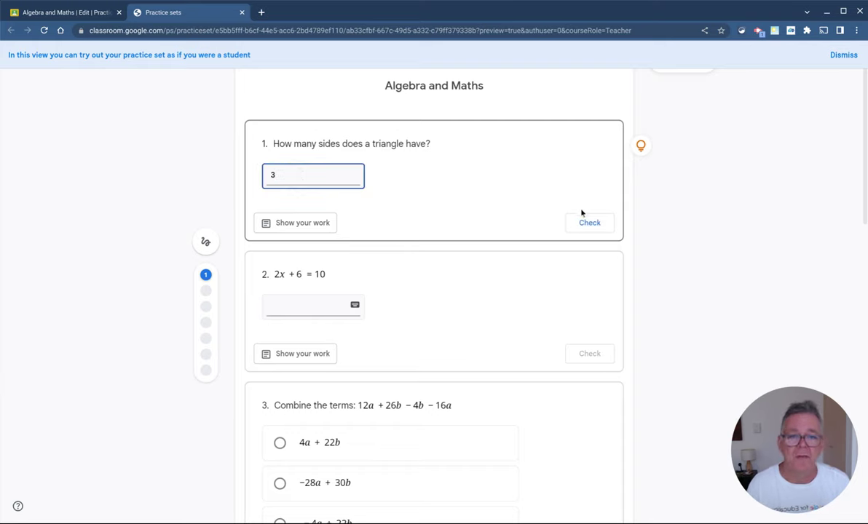
click(590, 225)
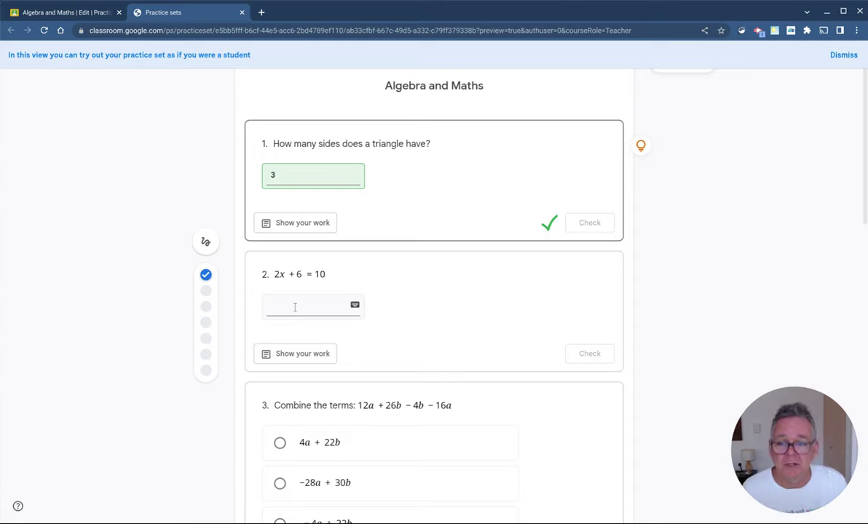
click(293, 307)
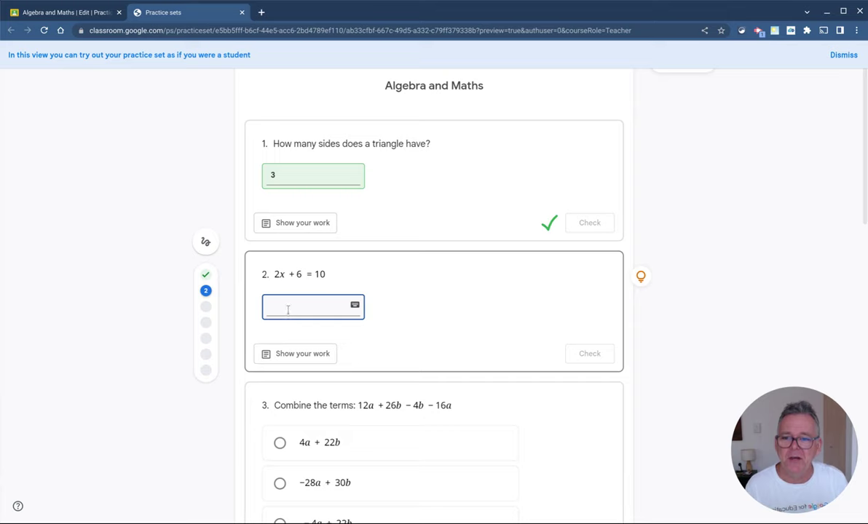
Step: Open a handwriting Show your work canvas for question 2 and make it taller
click(285, 357)
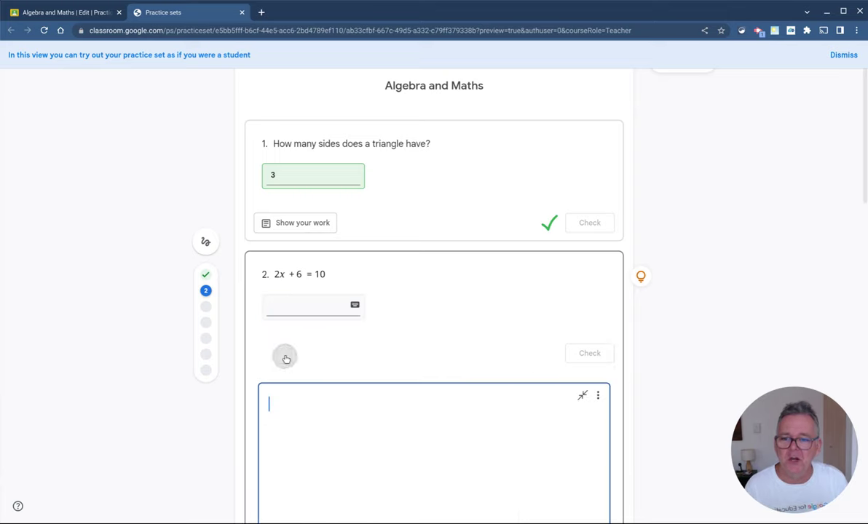
scroll(350, 316, down, 1)
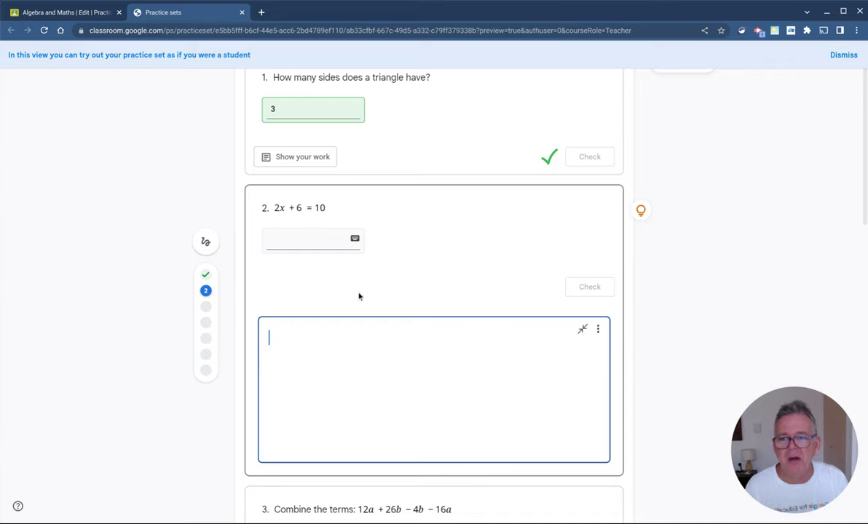
click(207, 242)
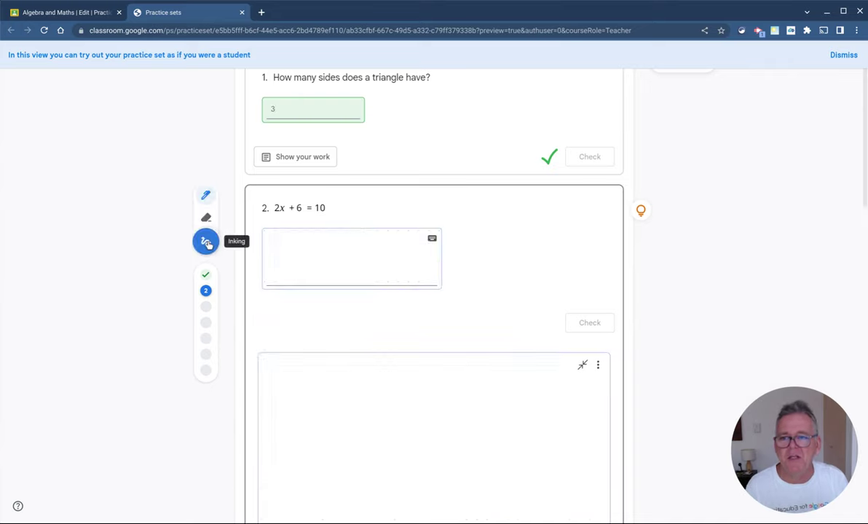
scroll(345, 287, down, 1)
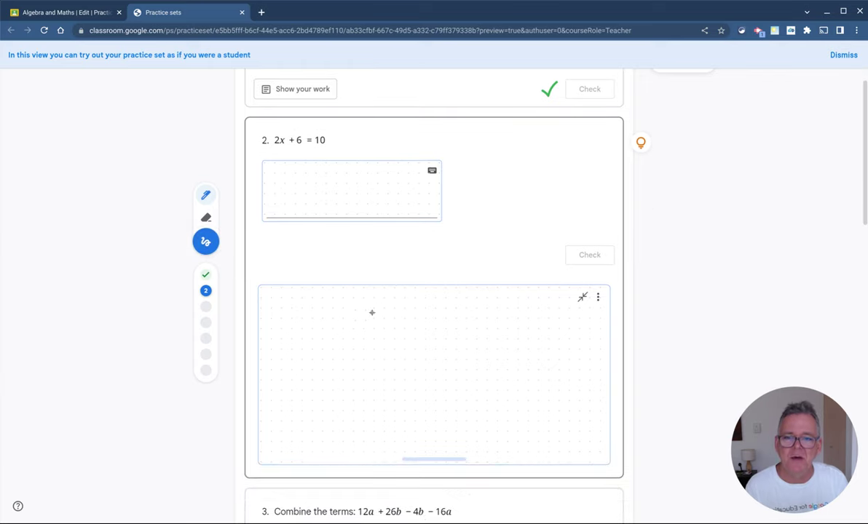
drag(434, 460, 435, 505)
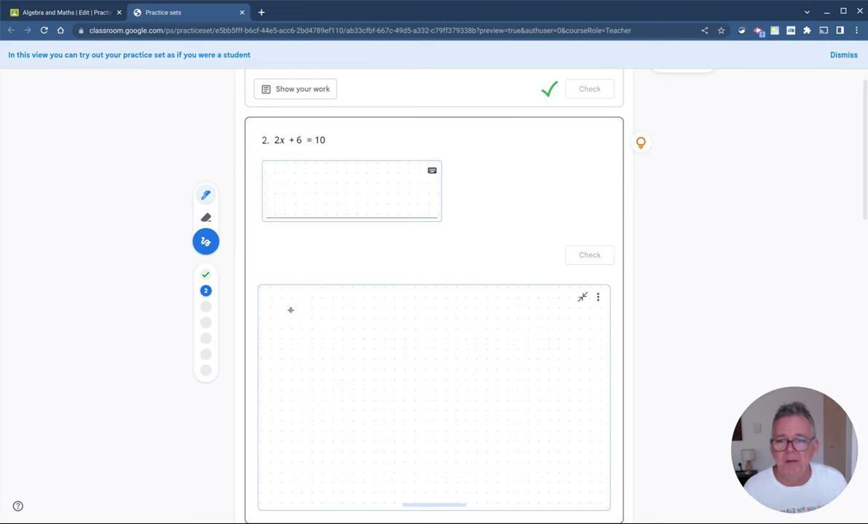
Step: Handwrite the working for 2x + 6 = 10, subtracting 6 and dividing by 2 to x = 2
mouse_move(282, 300)
mouse_down()
mouse_move(296, 306)
mouse_move(279, 333)
mouse_move(320, 337)
mouse_move(307, 338)
mouse_move(346, 326)
mouse_move(345, 339)
mouse_move(354, 328)
mouse_move(383, 346)
mouse_move(371, 333)
mouse_move(419, 321)
mouse_move(436, 340)
mouse_move(455, 320)
mouse_move(481, 313)
mouse_move(454, 318)
mouse_up()
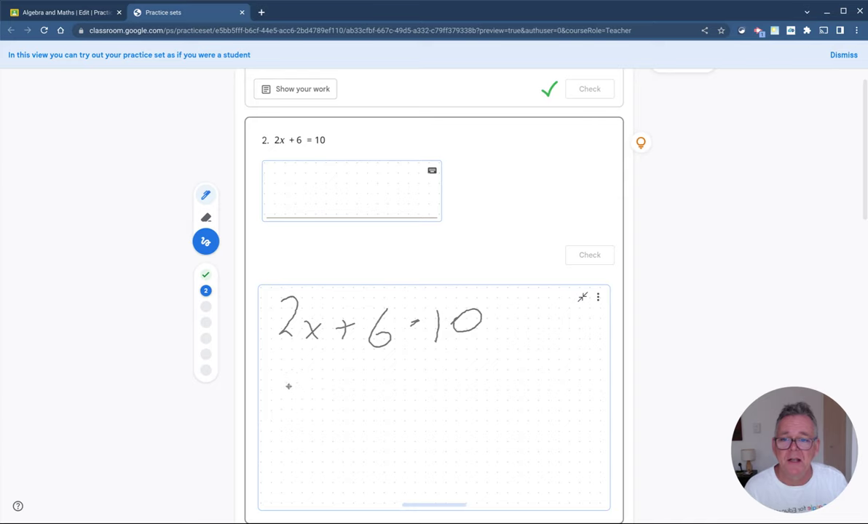
mouse_move(369, 349)
mouse_down()
mouse_move(386, 310)
mouse_move(370, 302)
mouse_move(379, 299)
mouse_up()
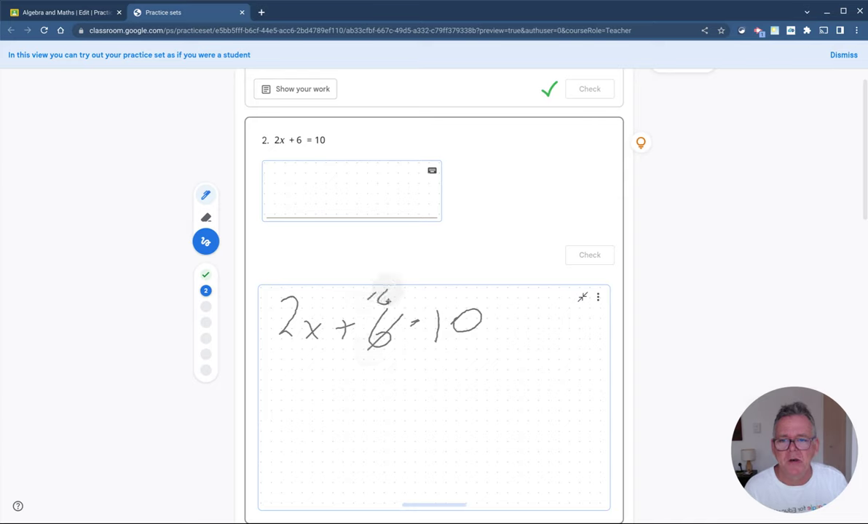
drag(486, 296, 502, 300)
mouse_move(287, 377)
mouse_down()
mouse_move(295, 394)
mouse_move(330, 398)
mouse_move(316, 398)
mouse_up()
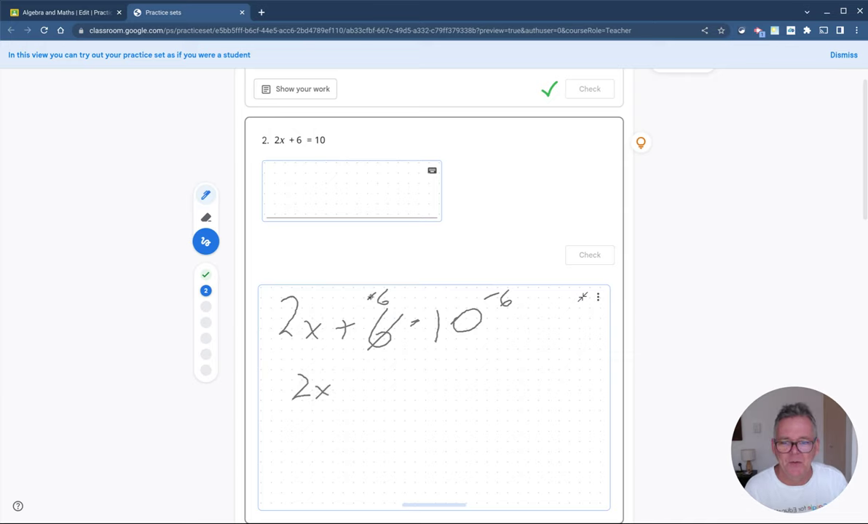
drag(378, 311, 391, 355)
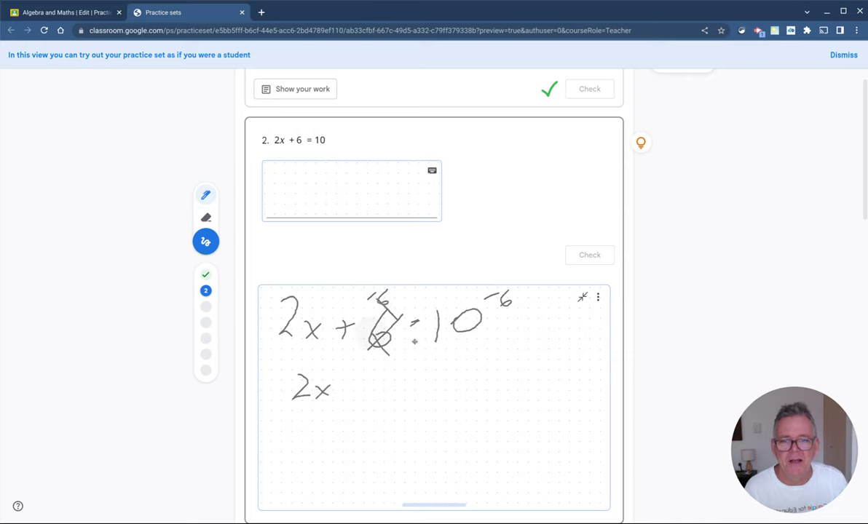
drag(360, 386, 419, 392)
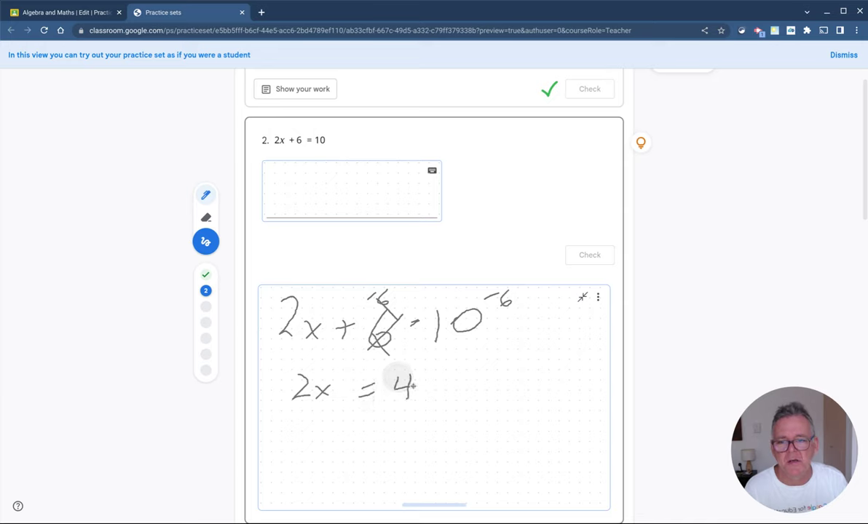
mouse_move(315, 373)
mouse_down()
mouse_move(284, 410)
mouse_move(289, 416)
mouse_up()
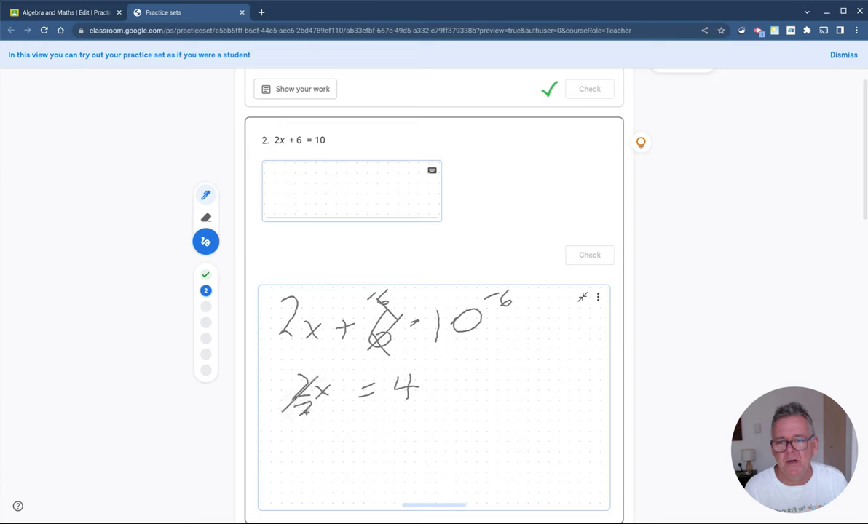
mouse_move(423, 377)
mouse_down()
mouse_move(399, 400)
mouse_move(420, 414)
mouse_up()
mouse_move(317, 448)
mouse_down()
mouse_move(330, 446)
mouse_move(319, 460)
mouse_move(373, 443)
mouse_move(388, 461)
mouse_move(406, 461)
mouse_up()
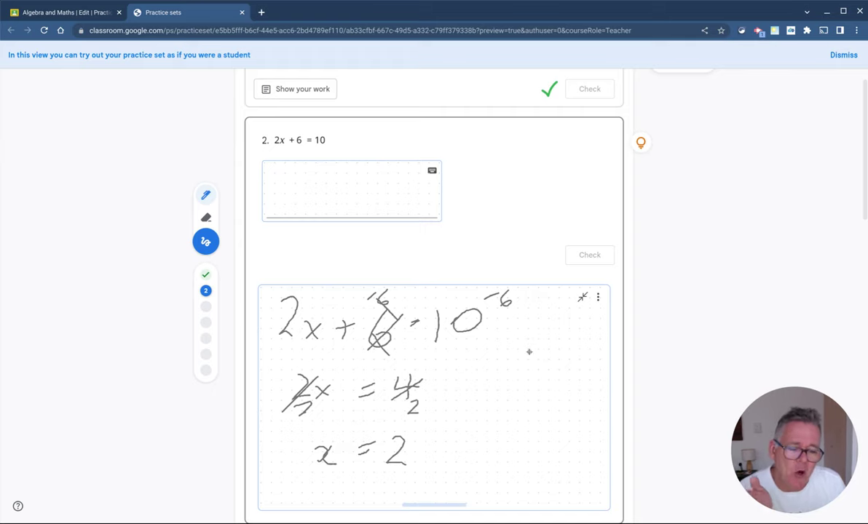
scroll(530, 352, down, 1)
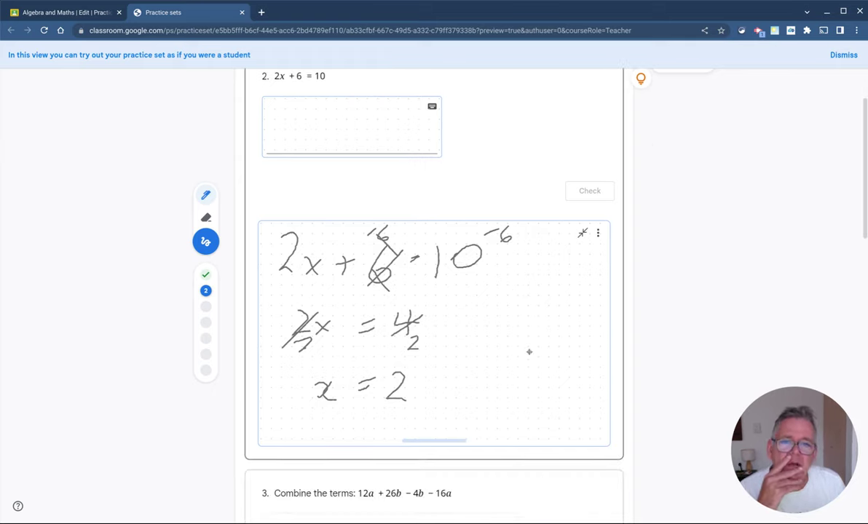
Step: Show the four-step solving hint for question 2, 2x + 6 = 10
scroll(530, 352, up, 1)
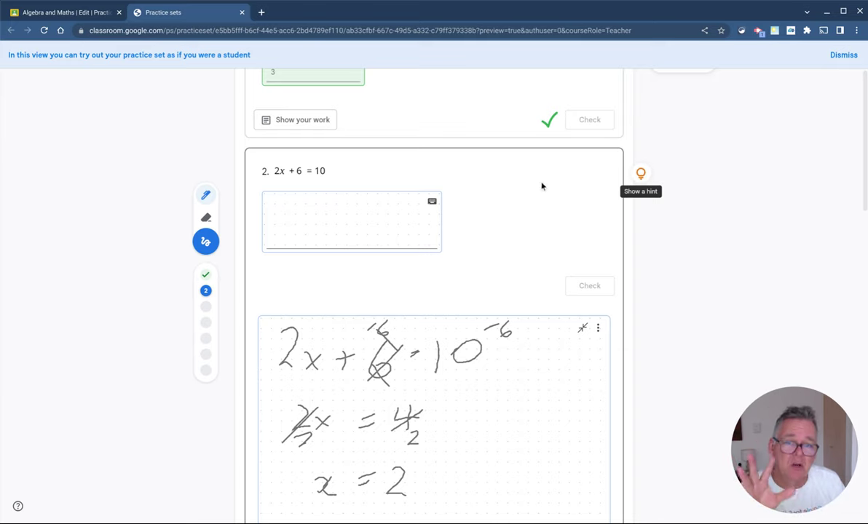
click(642, 177)
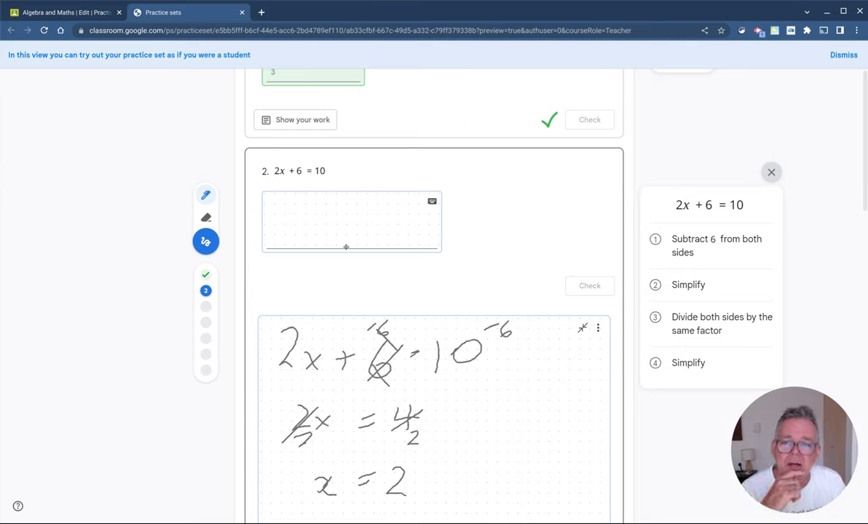
Step: Handwrite 2 in question 2's answer box
mouse_move(305, 213)
mouse_down()
mouse_move(324, 216)
mouse_move(302, 245)
mouse_move(325, 243)
mouse_up()
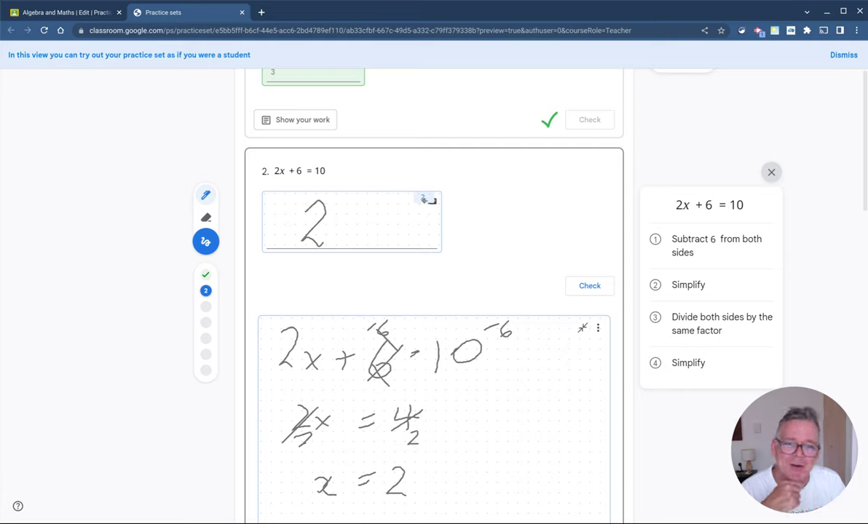
Step: Check question 2's answer of 2 as correct and scroll down to question 3
click(590, 286)
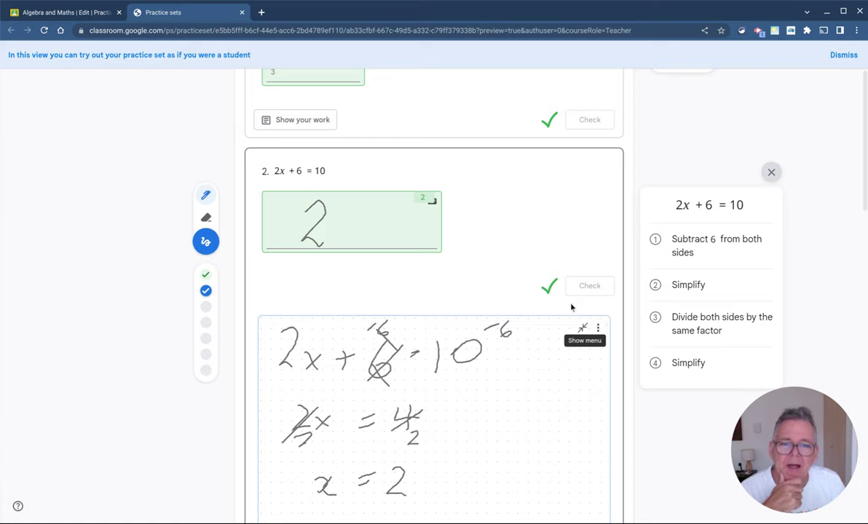
scroll(571, 305, down, 5)
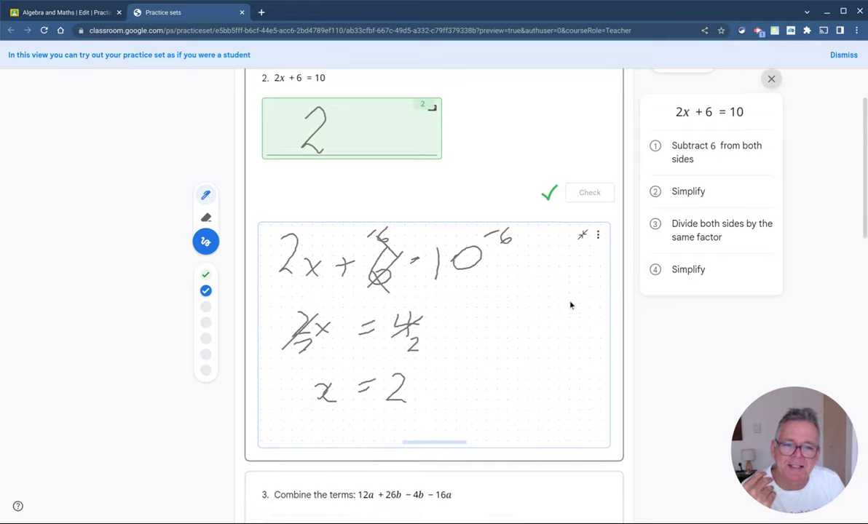
scroll(571, 305, down, 1)
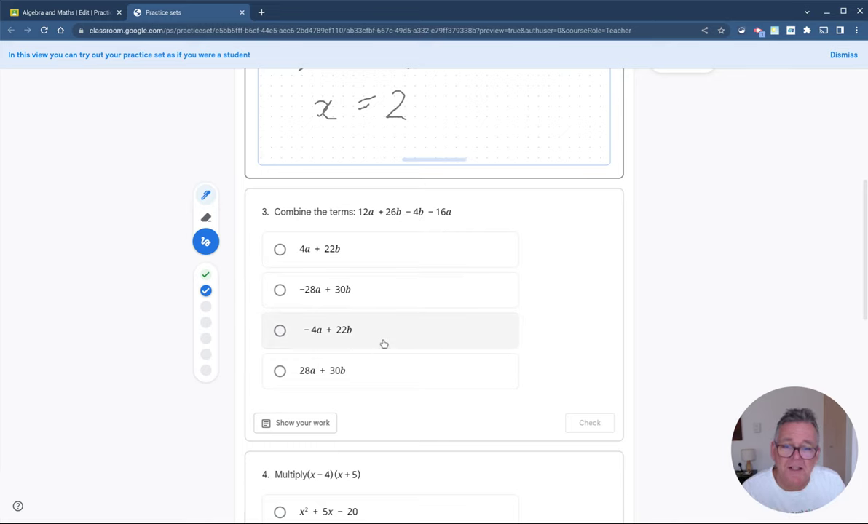
Step: View the combining-like-terms hint and answer question 3 with −4a + 22b, checked correct
click(565, 315)
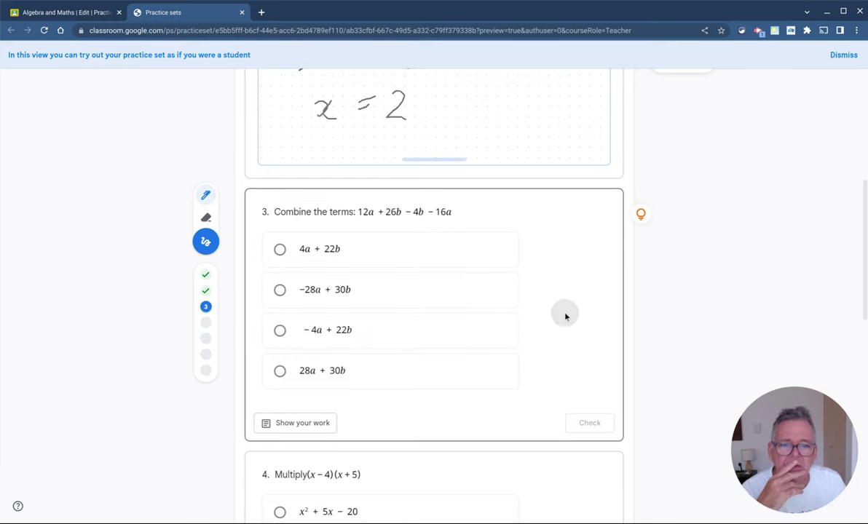
click(641, 214)
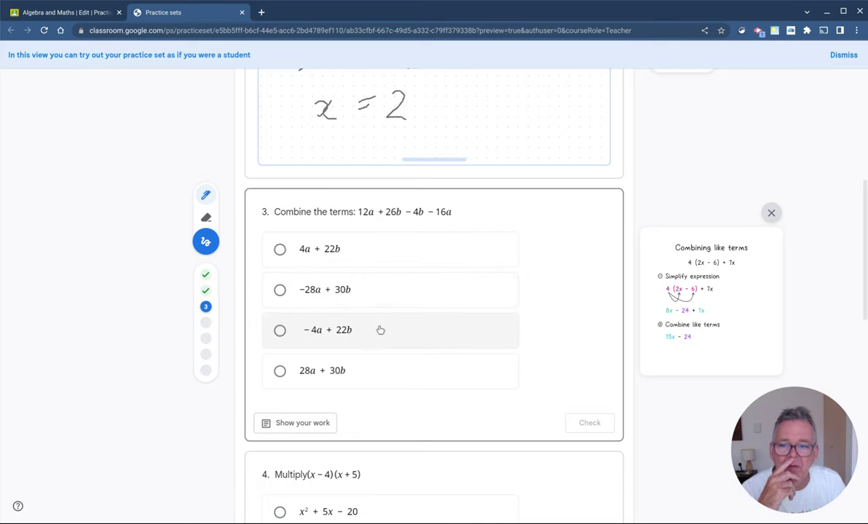
click(281, 333)
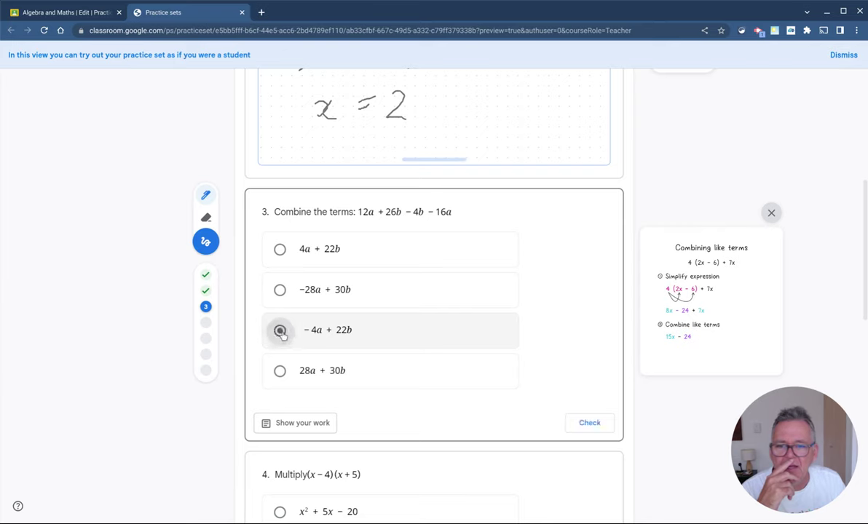
click(585, 423)
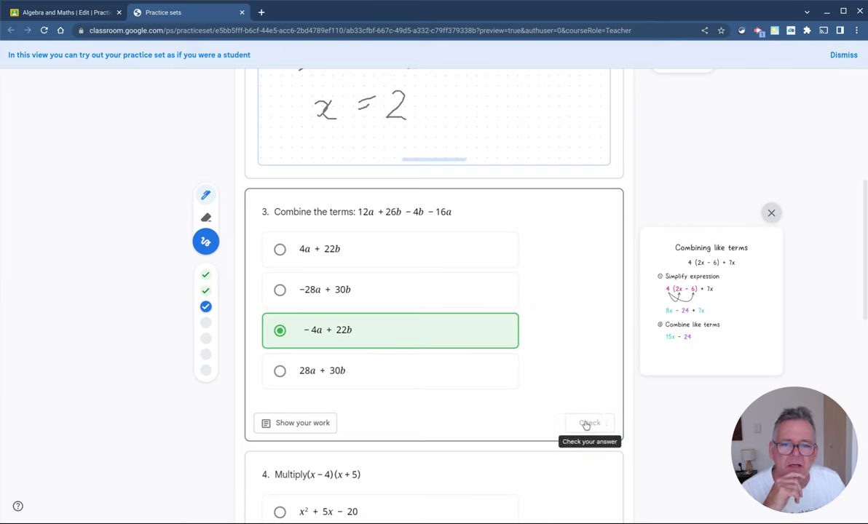
Step: Open a blank working canvas below question 3
click(303, 424)
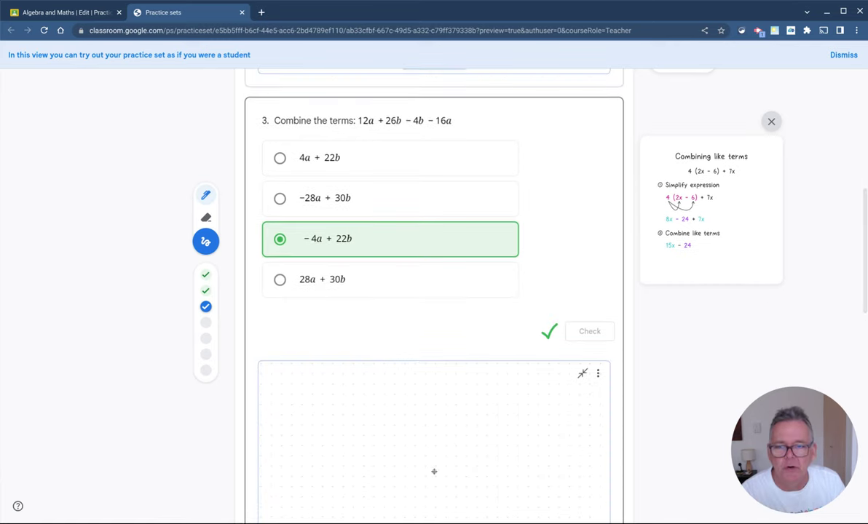
scroll(474, 404, down, 3)
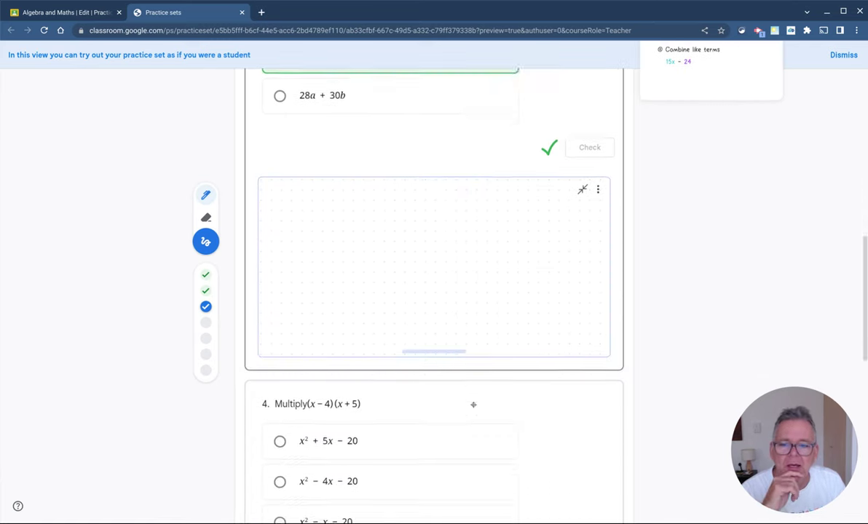
scroll(473, 405, down, 1)
scroll(362, 362, down, 1)
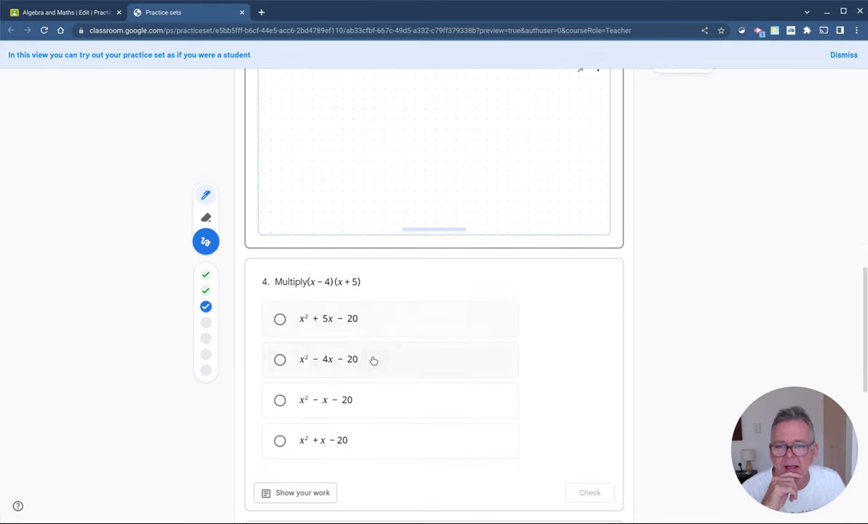
Step: View question 4's hint for (x − 4)(x + 5), then submit x² + 5x − 20, which is marked wrong
click(508, 370)
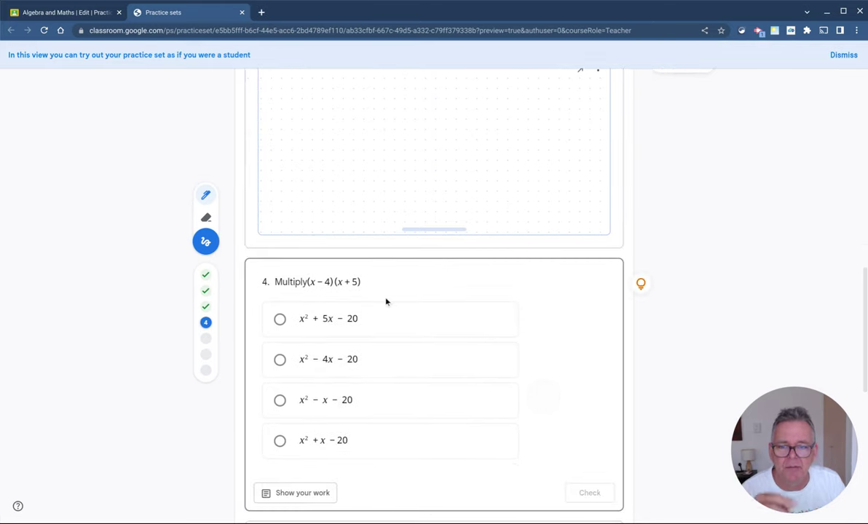
click(642, 284)
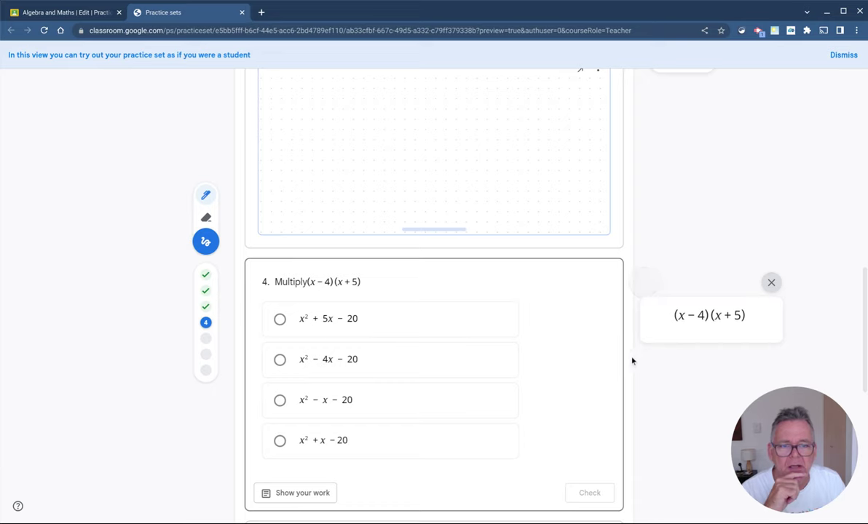
scroll(587, 378, down, 1)
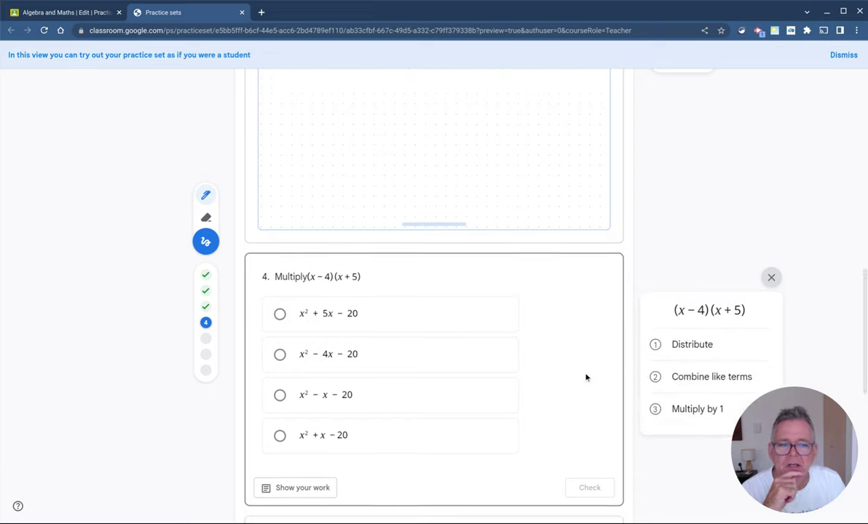
scroll(587, 378, up, 4)
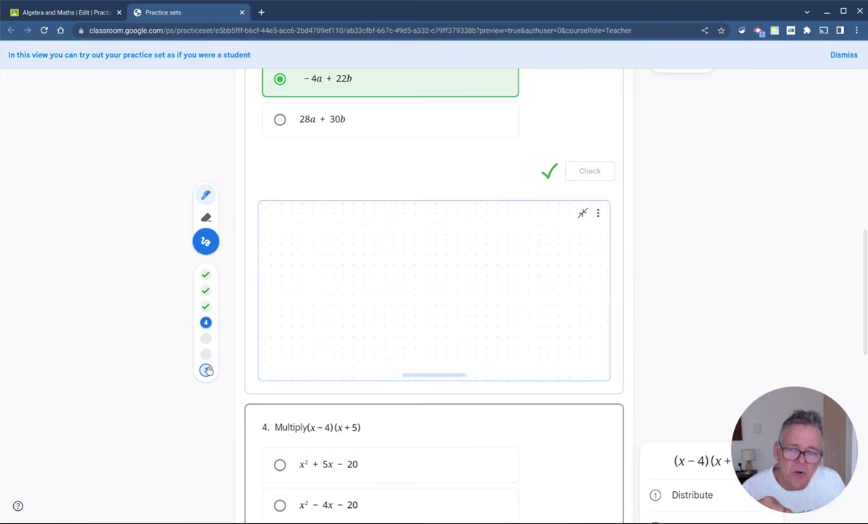
scroll(428, 291, down, 2)
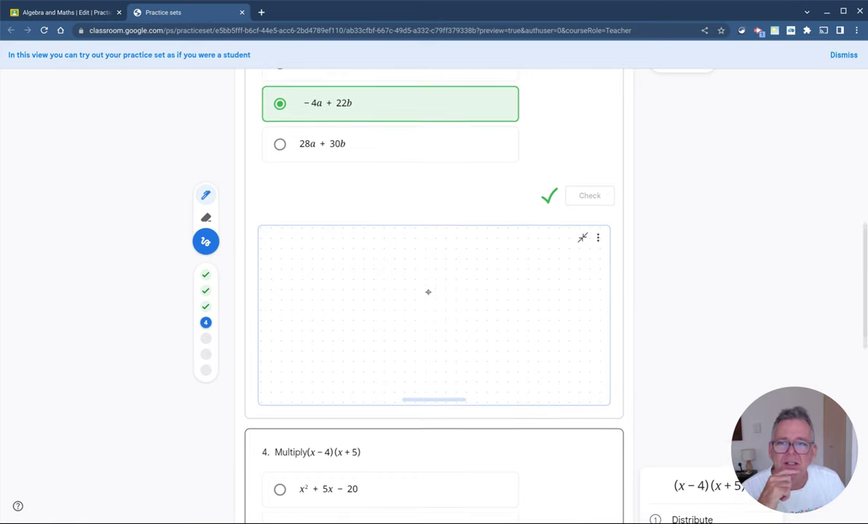
click(280, 359)
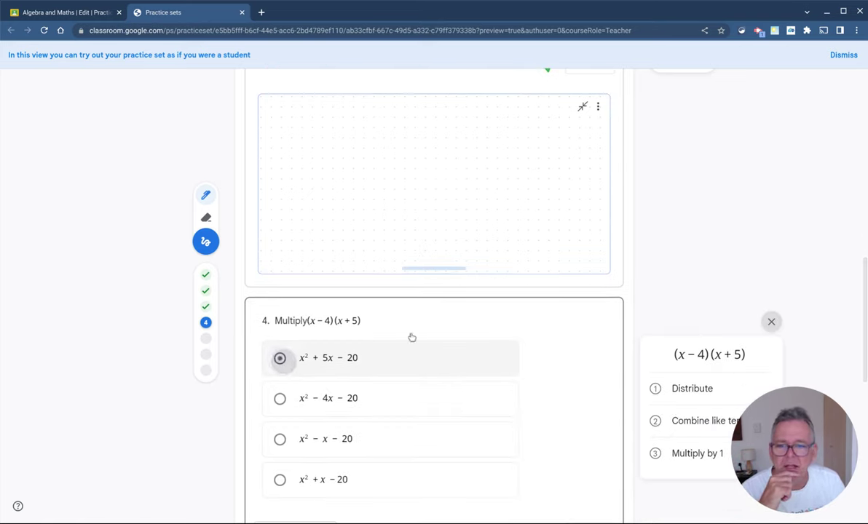
scroll(437, 328, down, 2)
click(589, 441)
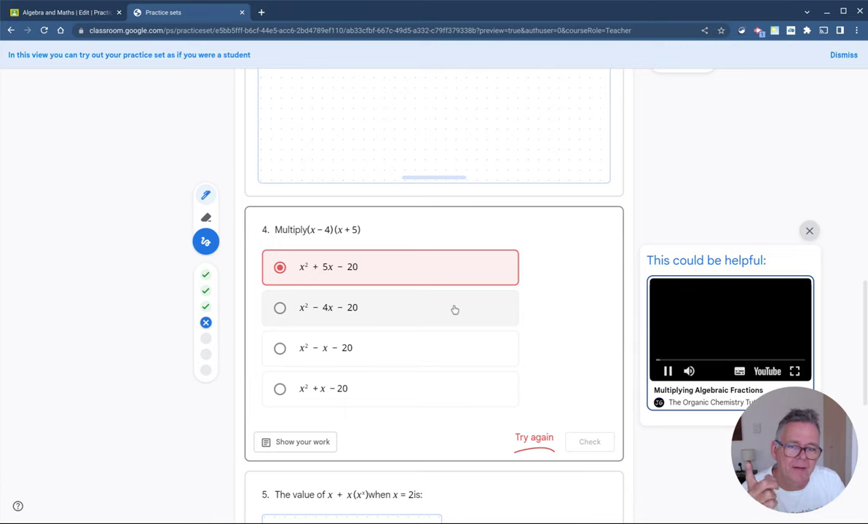
Step: Pause the help video, resubmit question 4 as x² − 4x − 20, then pause the next suggested video
click(668, 372)
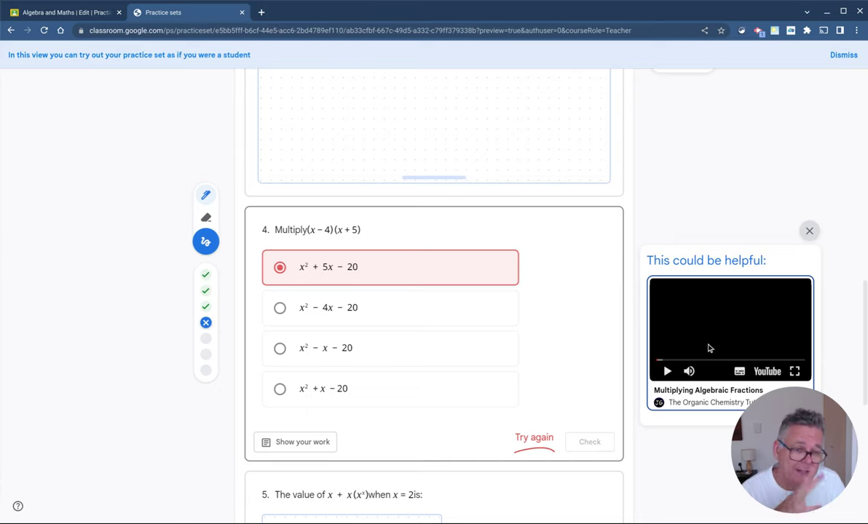
click(281, 308)
click(592, 442)
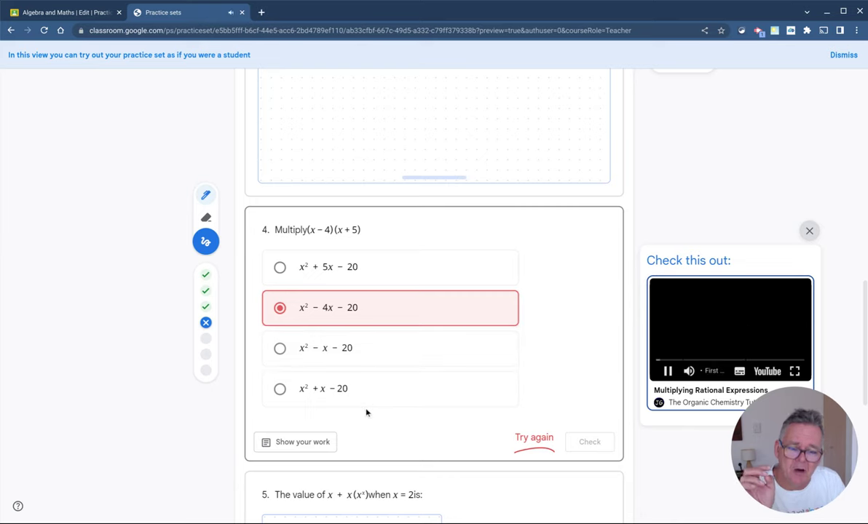
click(667, 371)
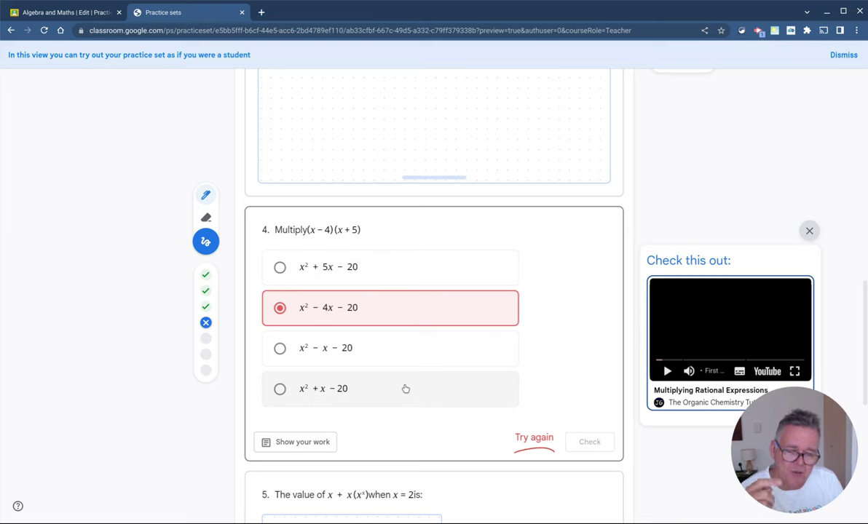
scroll(406, 389, down, 1)
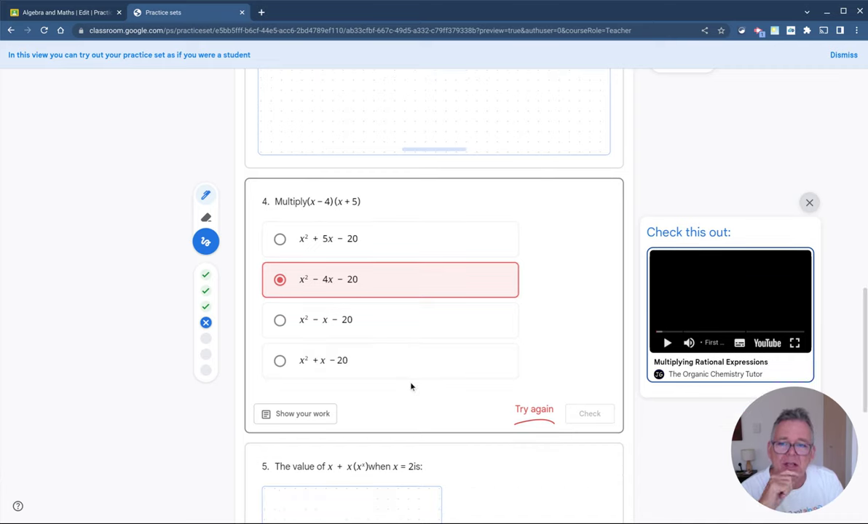
Step: Dismiss the try-out tip and close the student preview to return to editing
scroll(411, 387, up, 10)
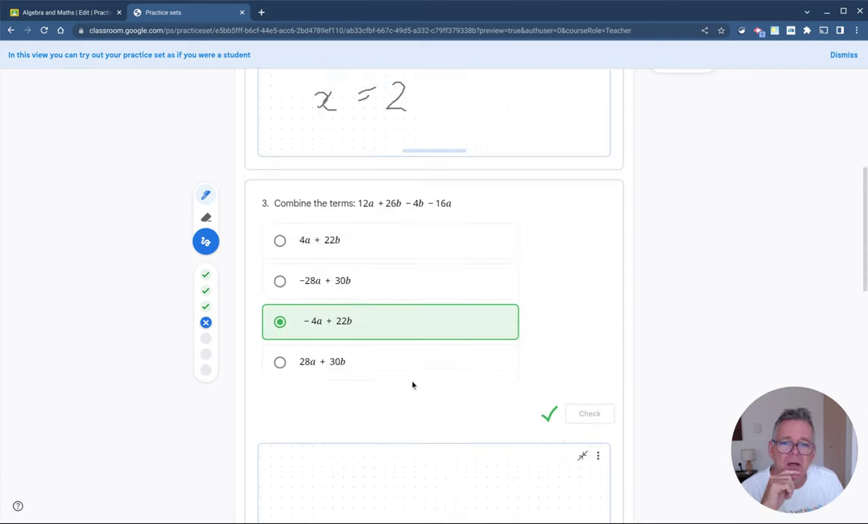
scroll(413, 385, up, 2)
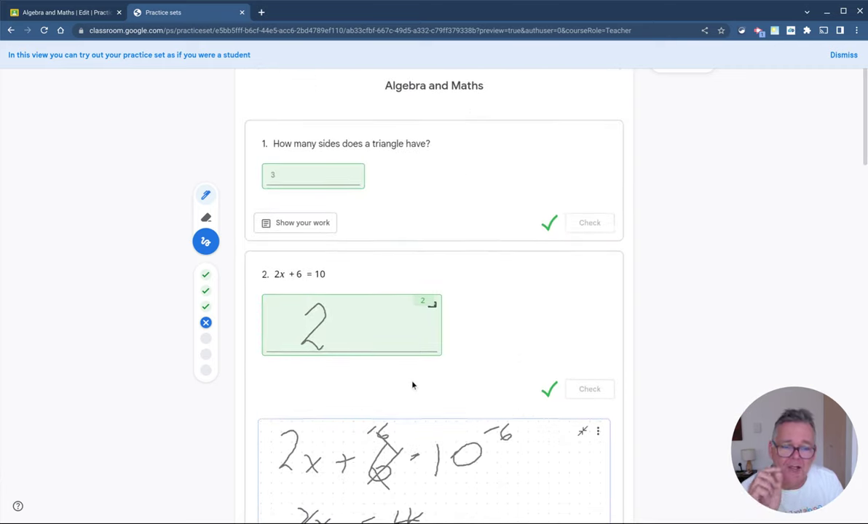
click(843, 56)
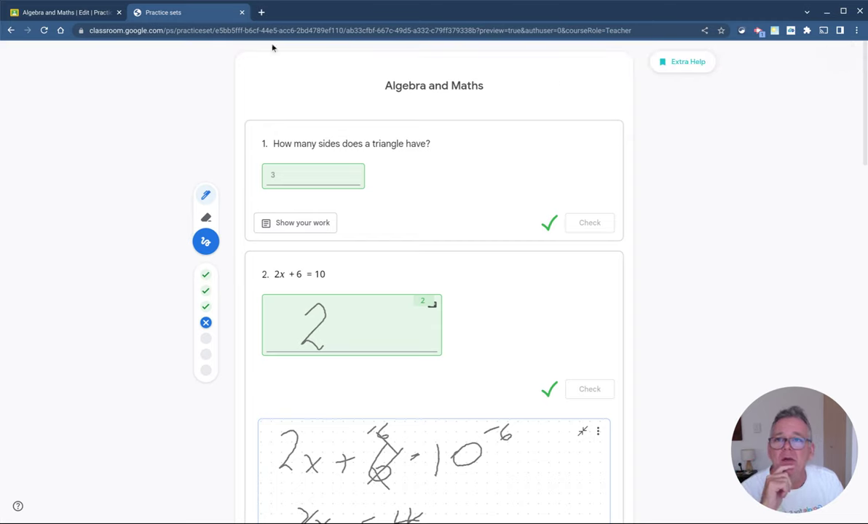
click(241, 13)
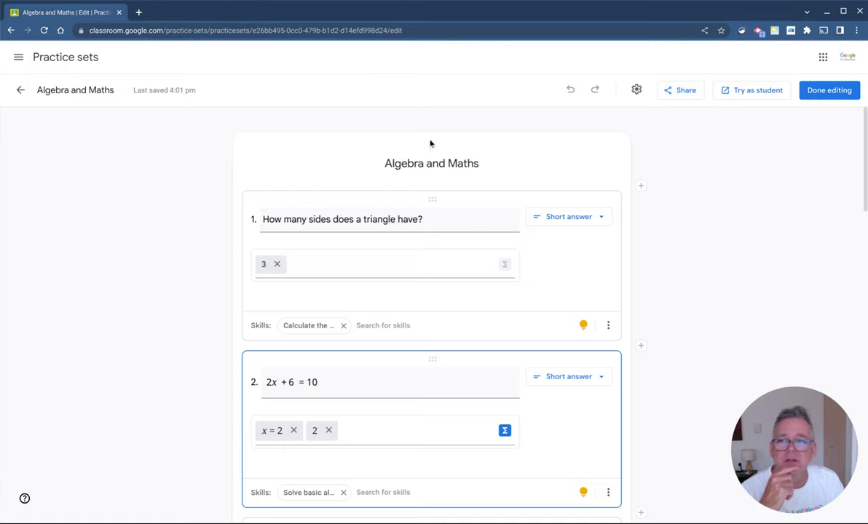
Step: Finish editing Algebra and Maths and start a new practice set from My Practice sets
click(827, 92)
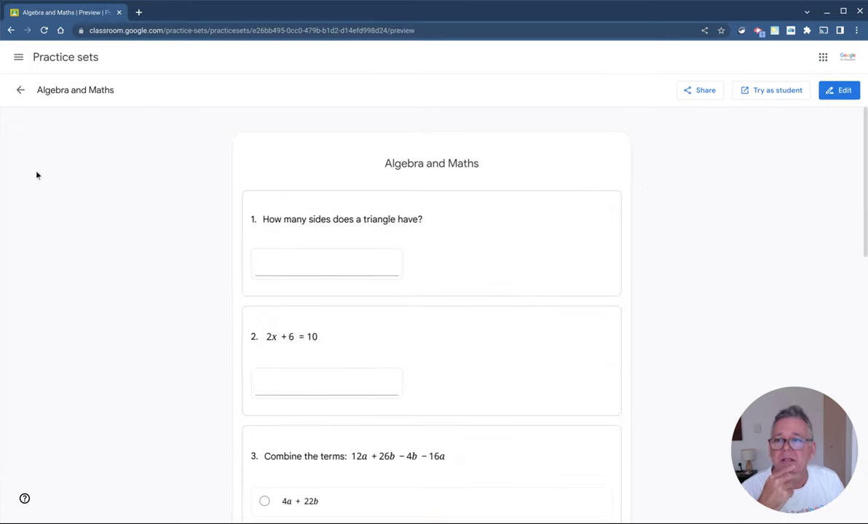
click(23, 93)
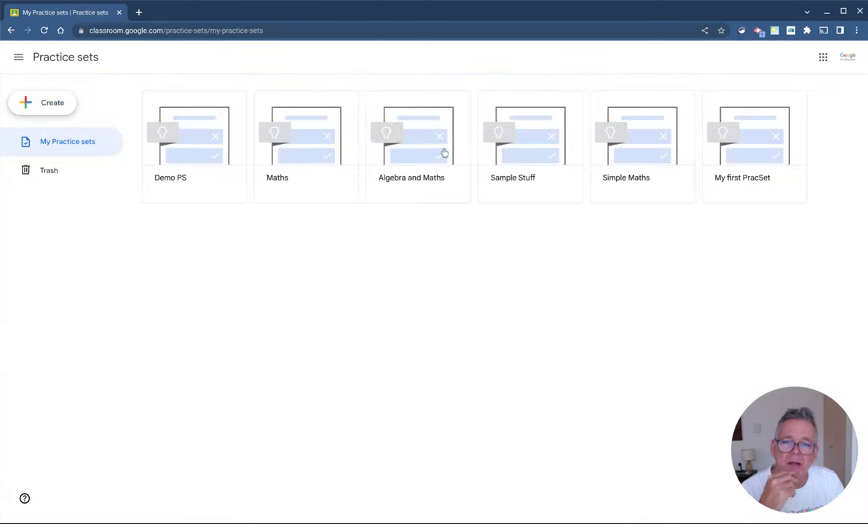
click(41, 107)
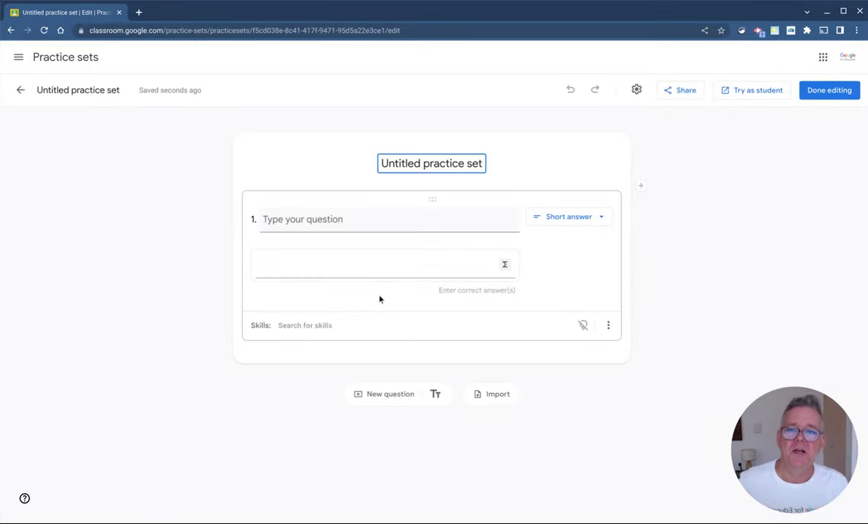
Step: Replace the 'Untitled practice set' title with 'Algebra 1' and begin question 1 in math formula entry
double_click(452, 164)
triple_click(456, 164)
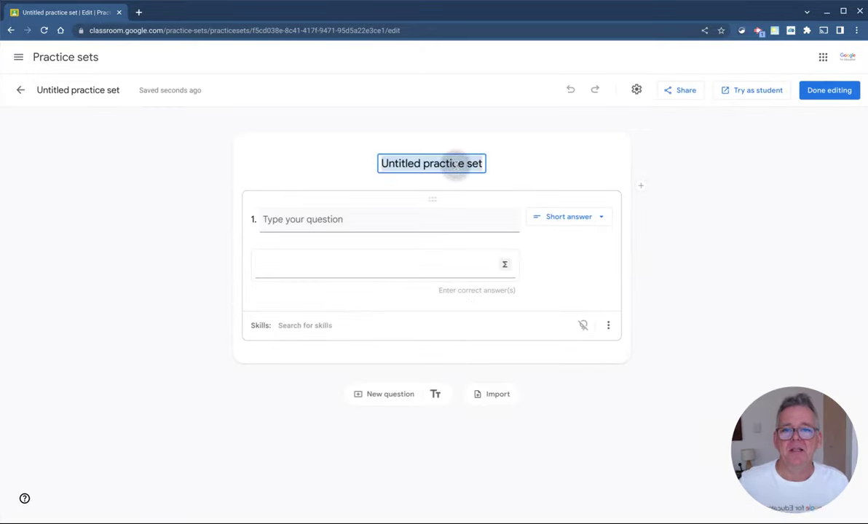
text(Alg)
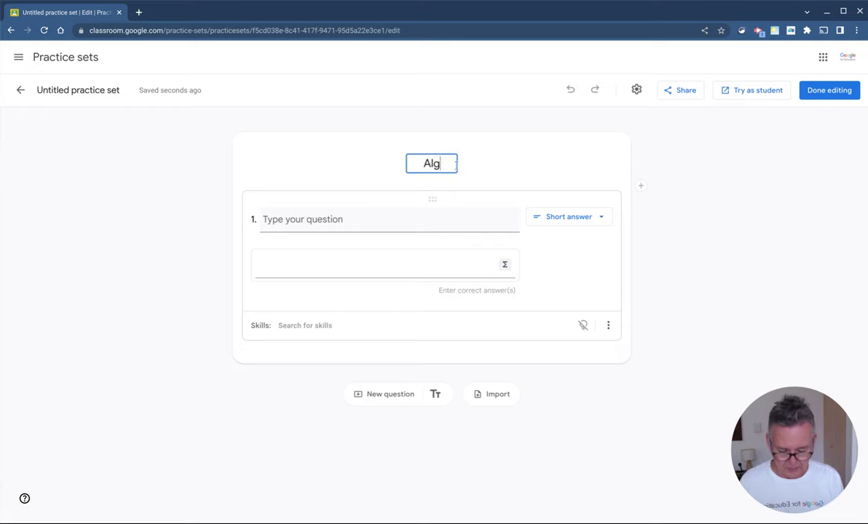
text(ebra 1)
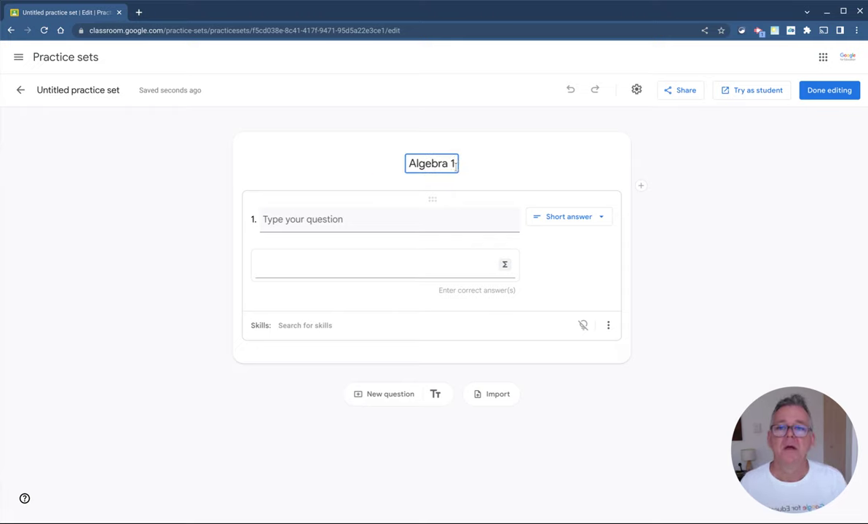
click(382, 221)
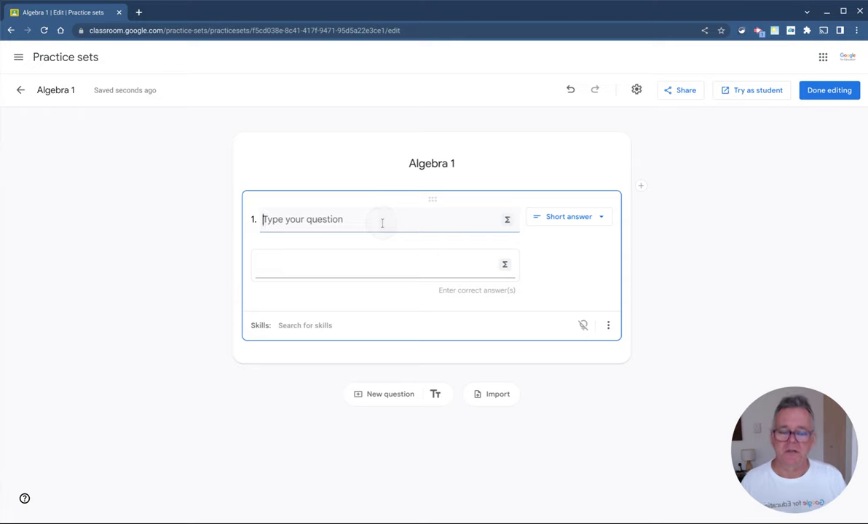
click(507, 220)
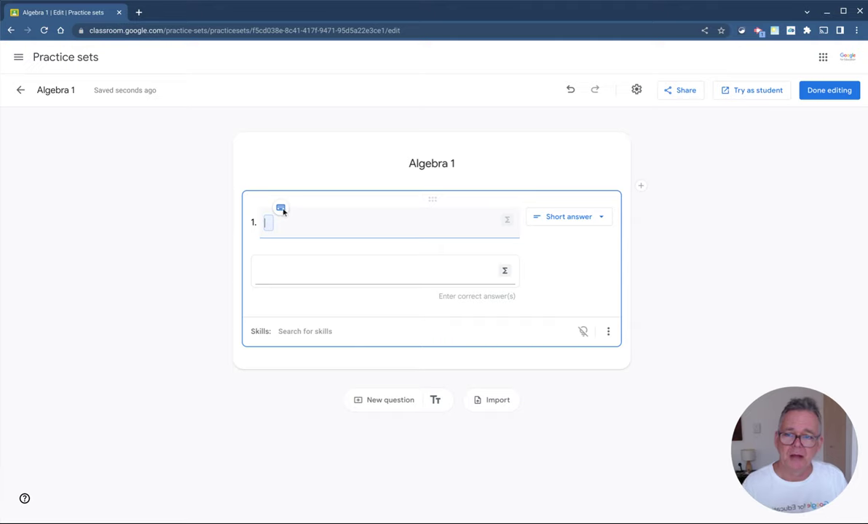
Step: Remove a stray x and enter question 1 as the math equation 2x + 6 = 12
text(x)
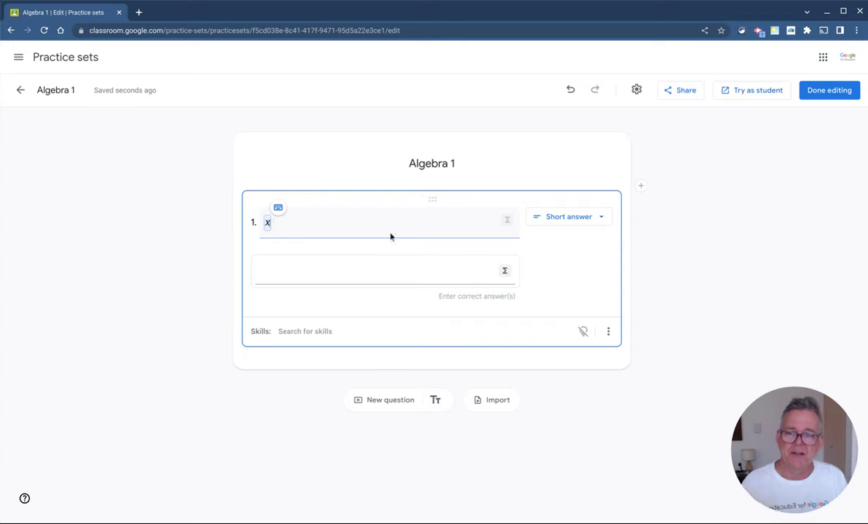
click(385, 222)
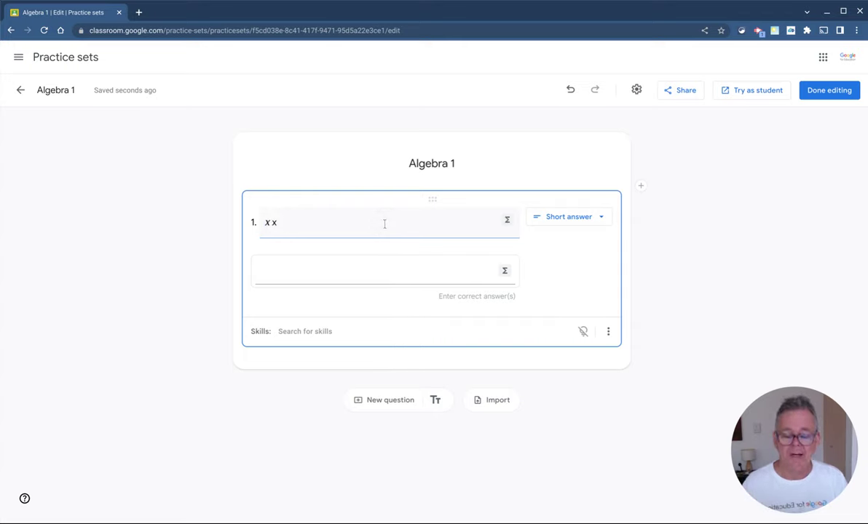
key(BackSpace)
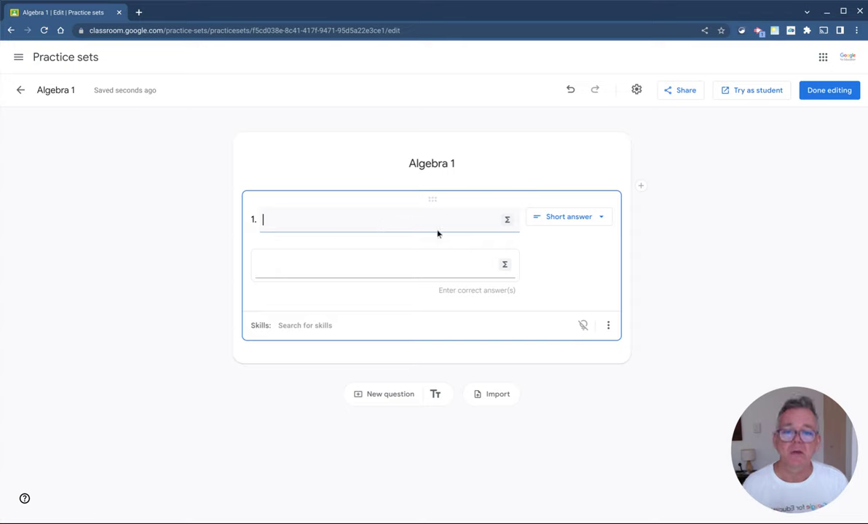
click(509, 221)
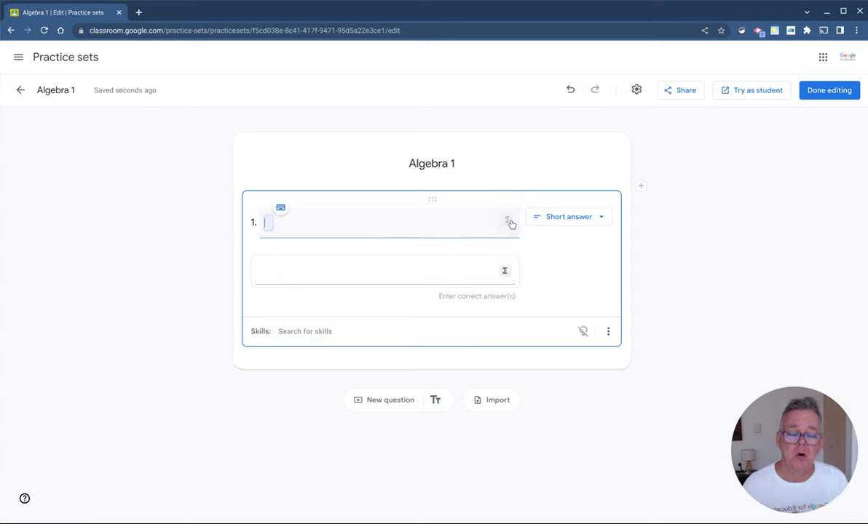
click(281, 209)
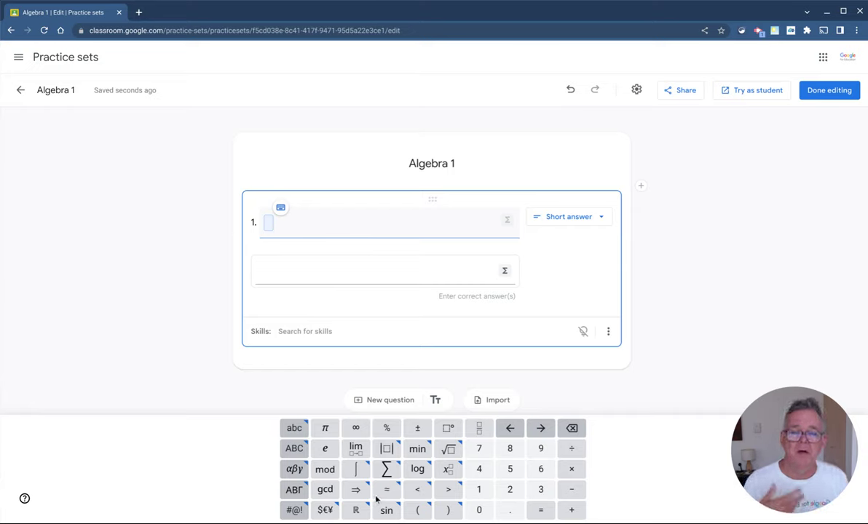
text(2x )
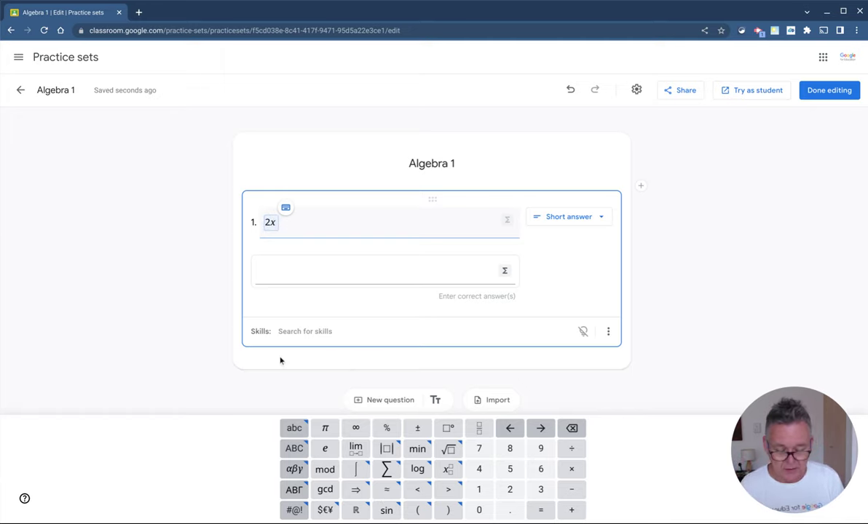
text(+ )
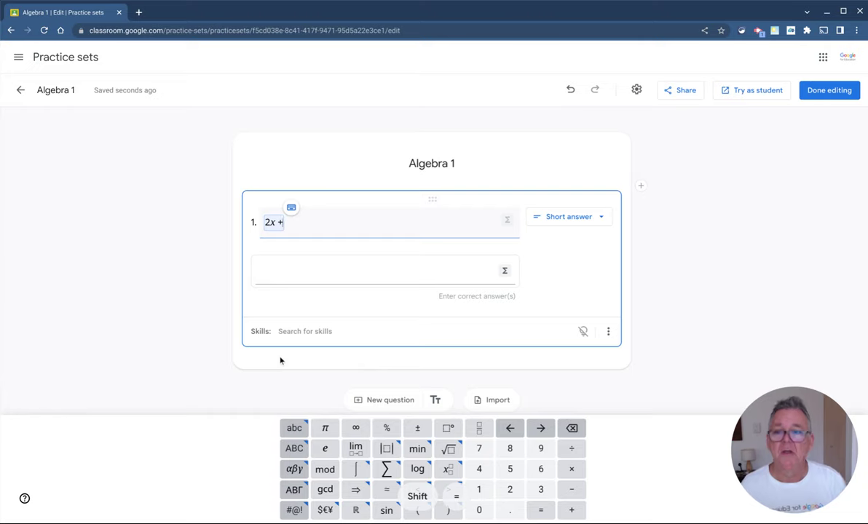
text(6 )
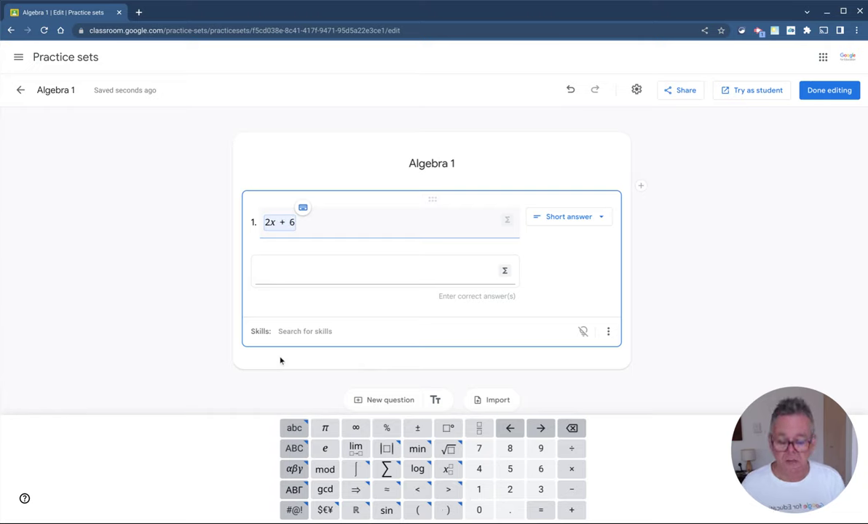
text(= 12)
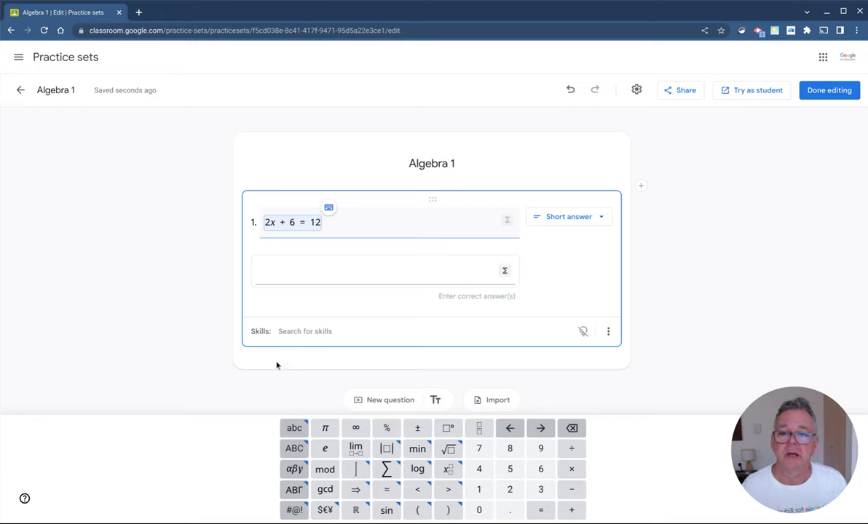
click(309, 265)
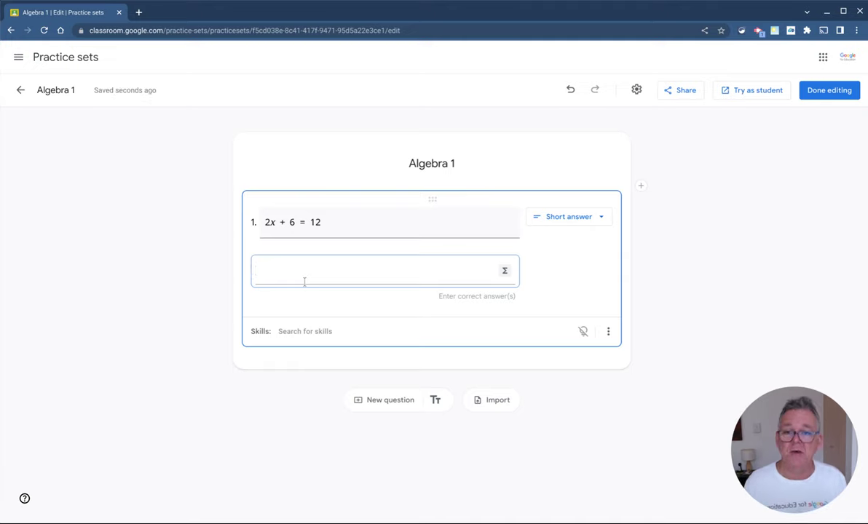
Step: Set question 1's accepted math answers to x = 3 and 3
text(x=)
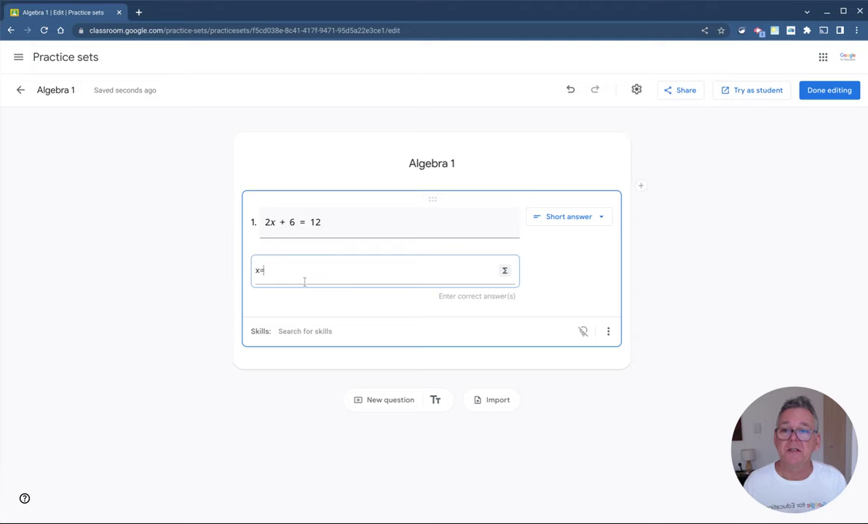
key(BackSpace)
key(BackSpace)
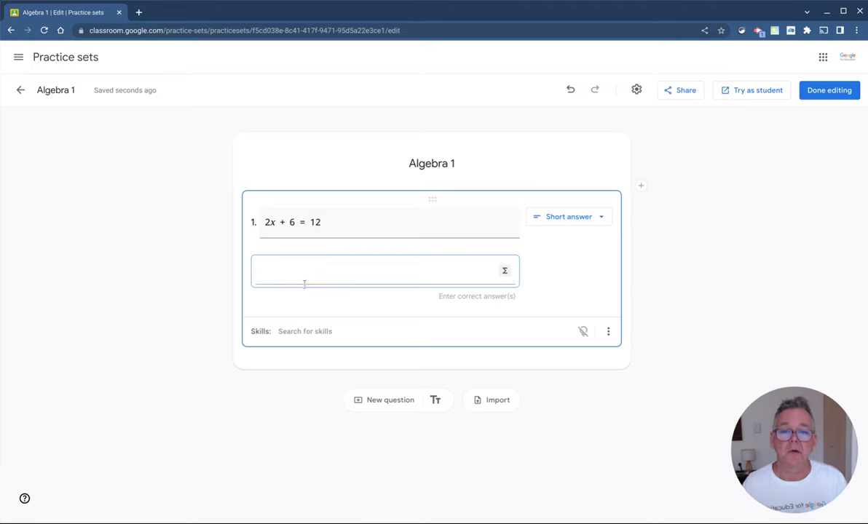
click(505, 273)
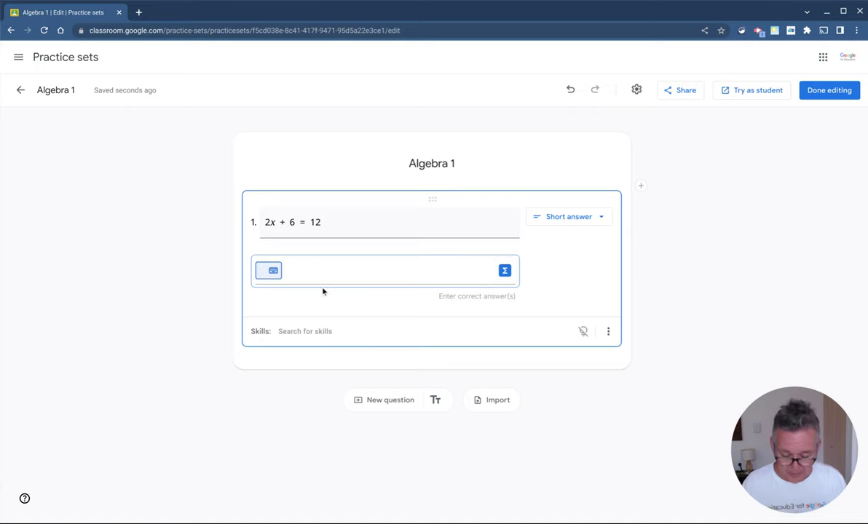
text(x=3)
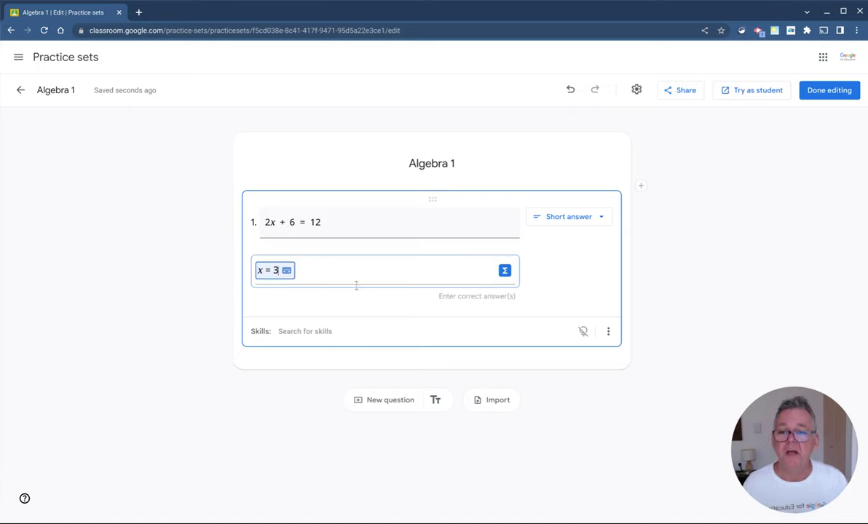
click(374, 273)
text(3)
click(563, 282)
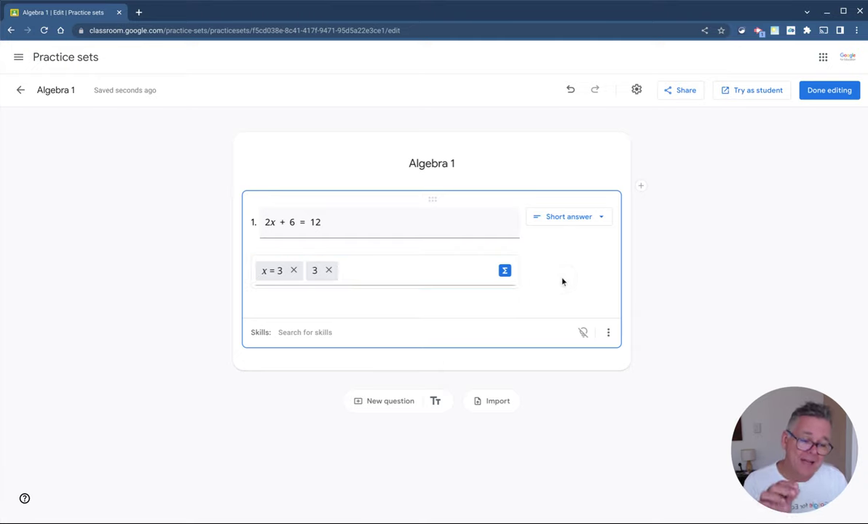
click(300, 332)
text(so)
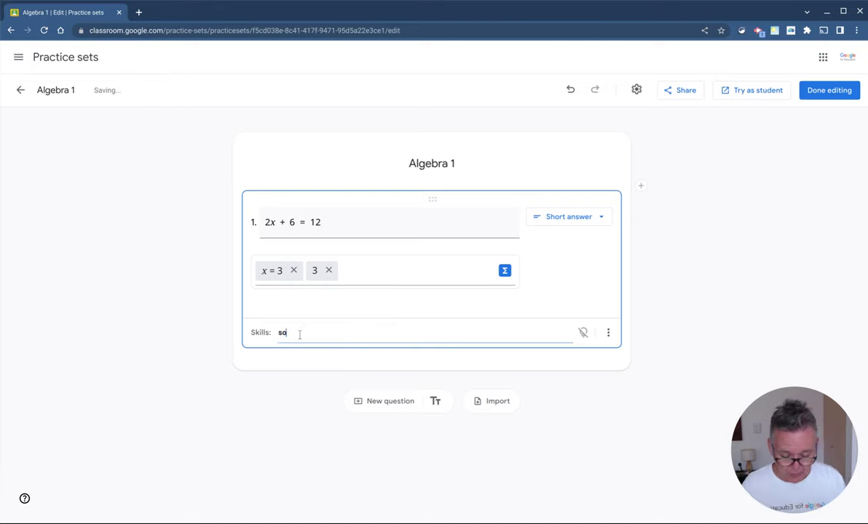
text(lve a)
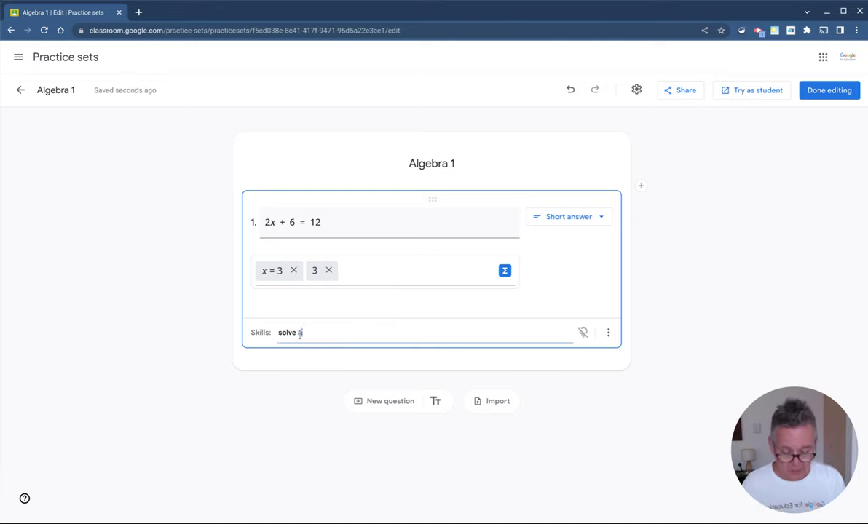
text(lgebra)
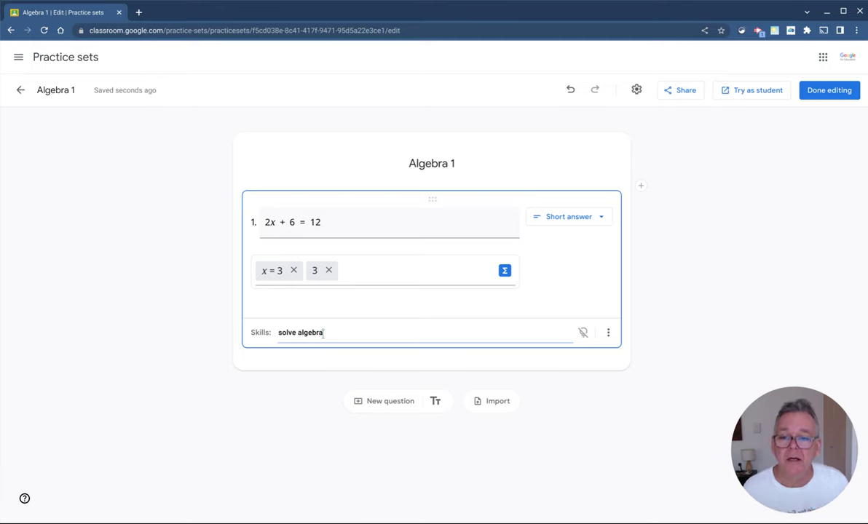
click(323, 334)
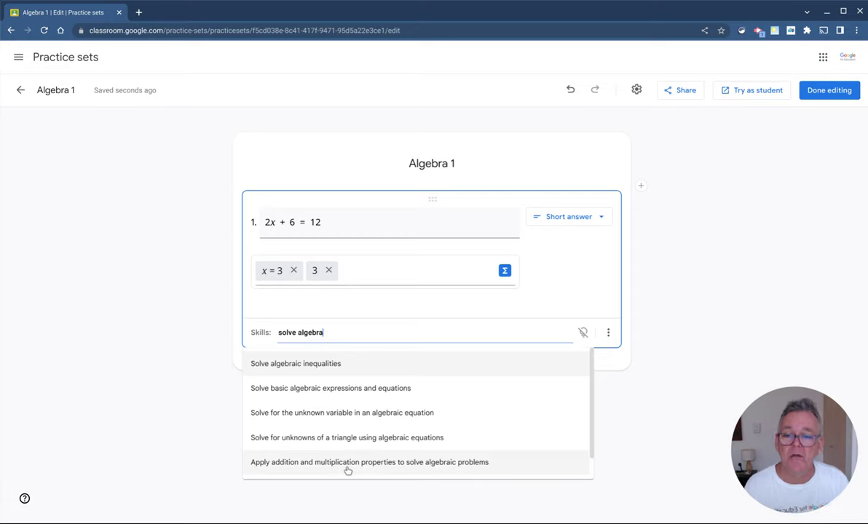
click(359, 390)
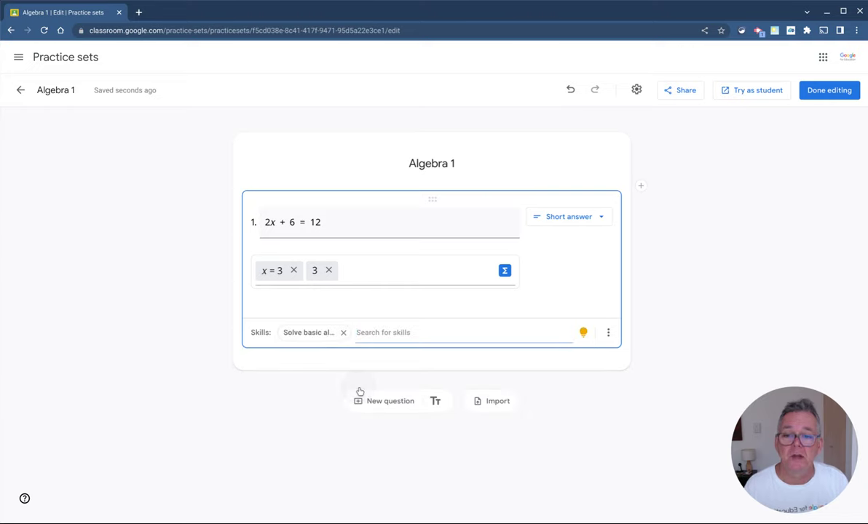
mouse_move(585, 333)
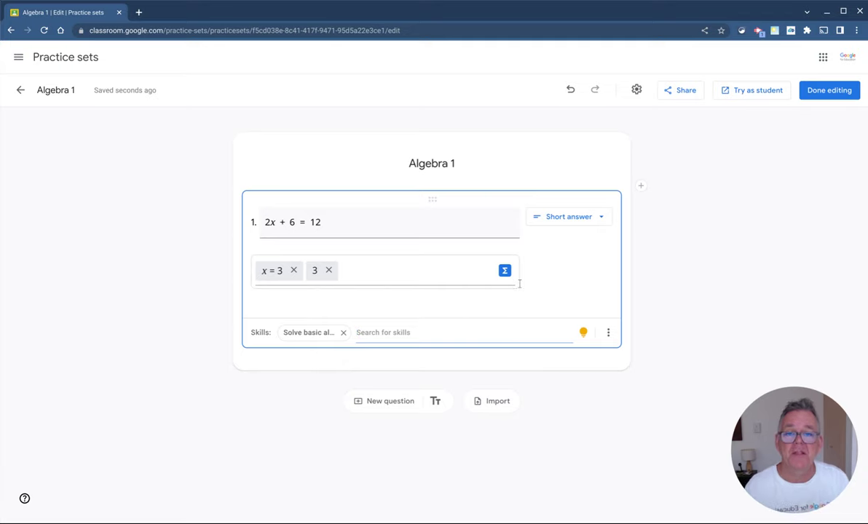
Step: Add question 2 as the math formula 'Find √25' using the square-root key
click(387, 403)
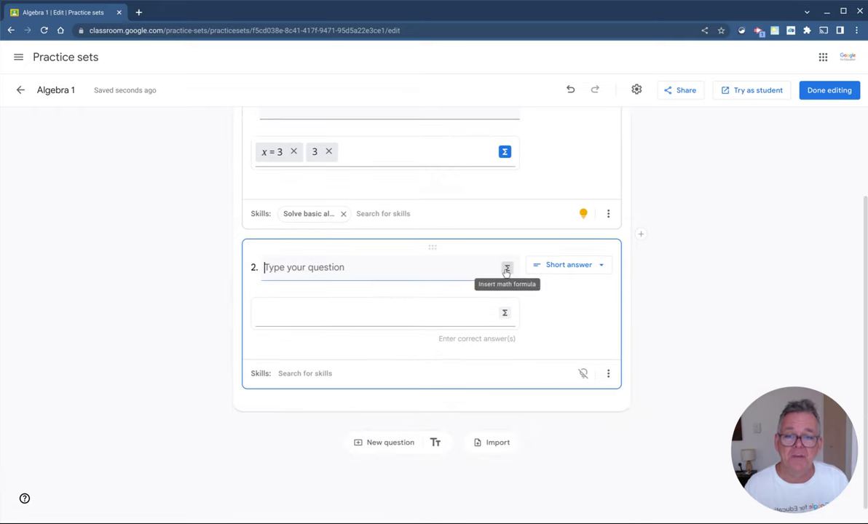
click(507, 269)
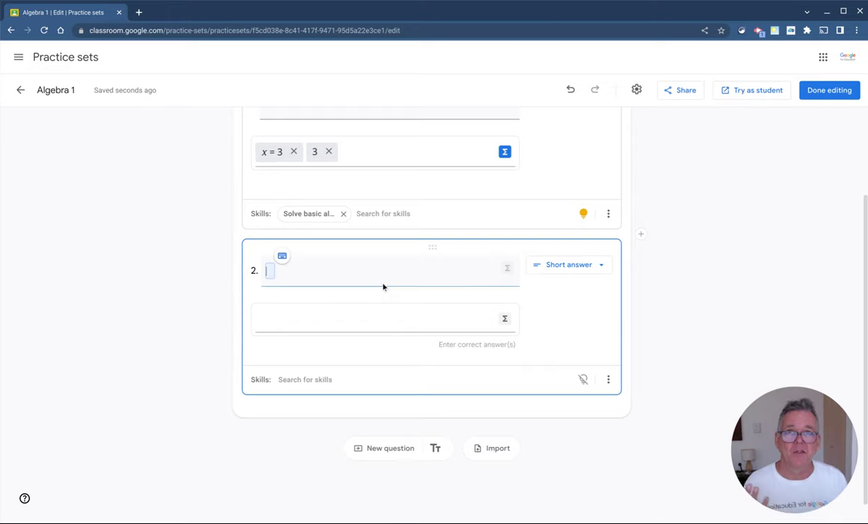
text(Find)
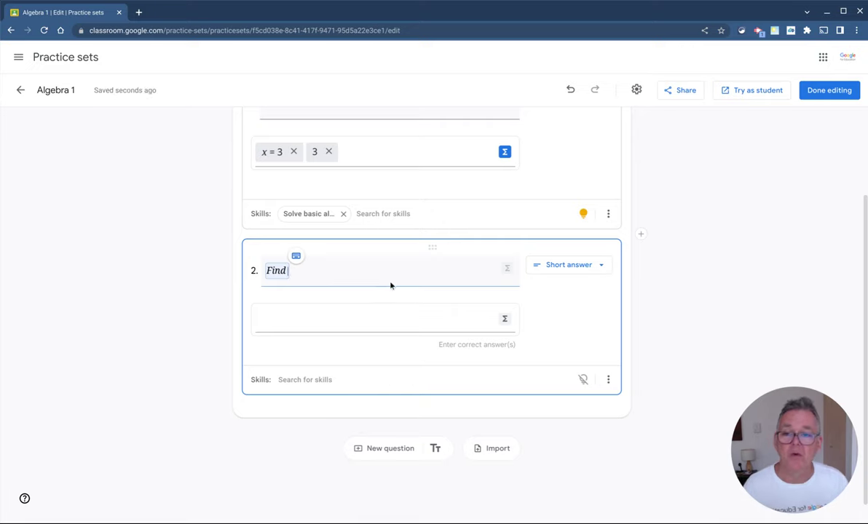
click(296, 256)
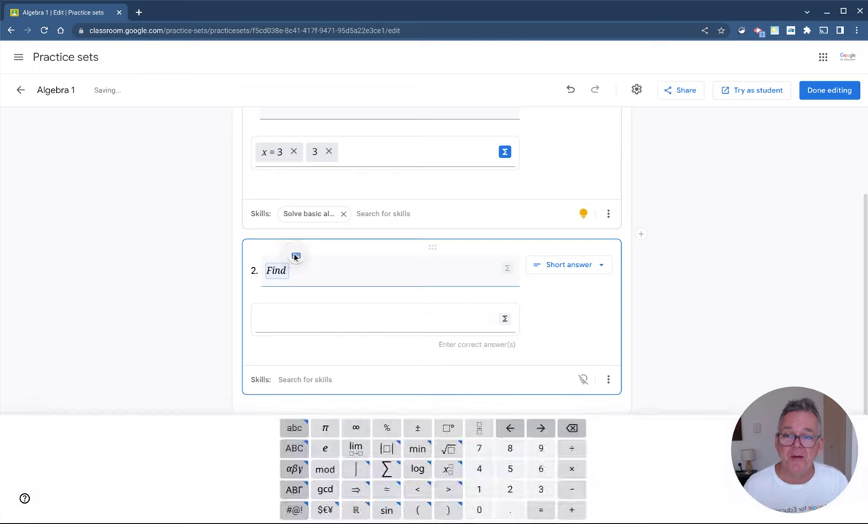
click(450, 451)
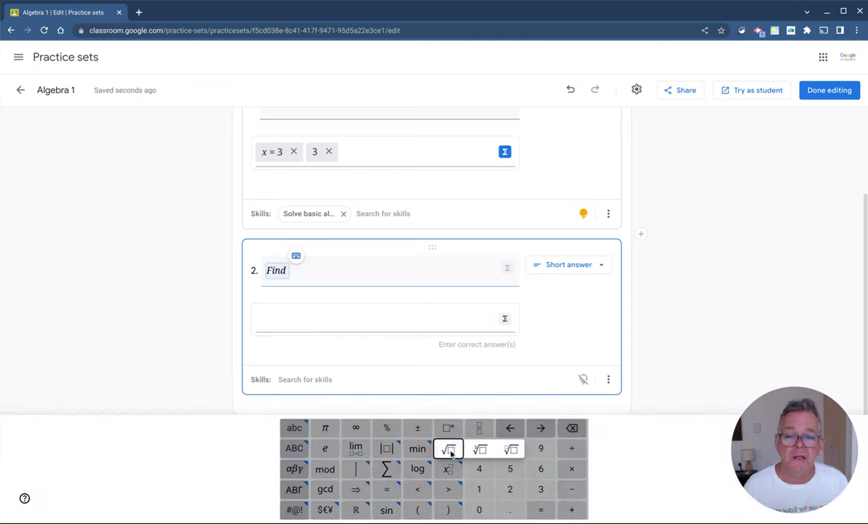
click(449, 450)
text(25)
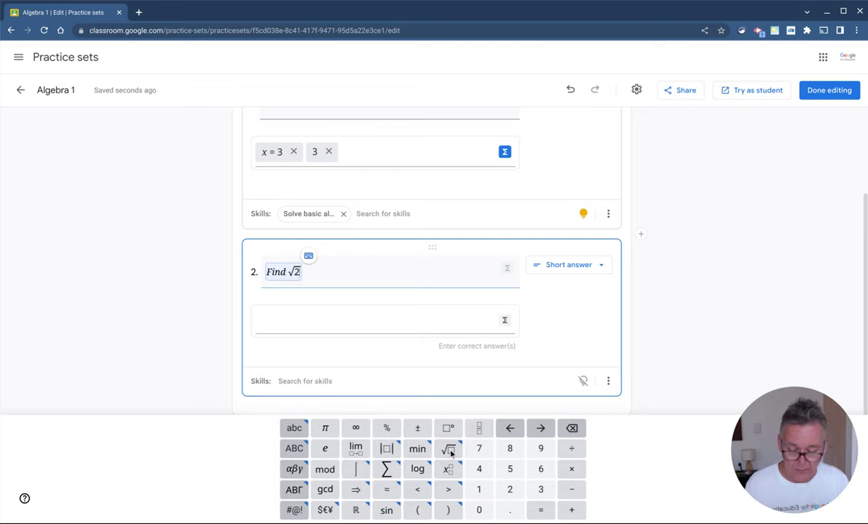
click(350, 321)
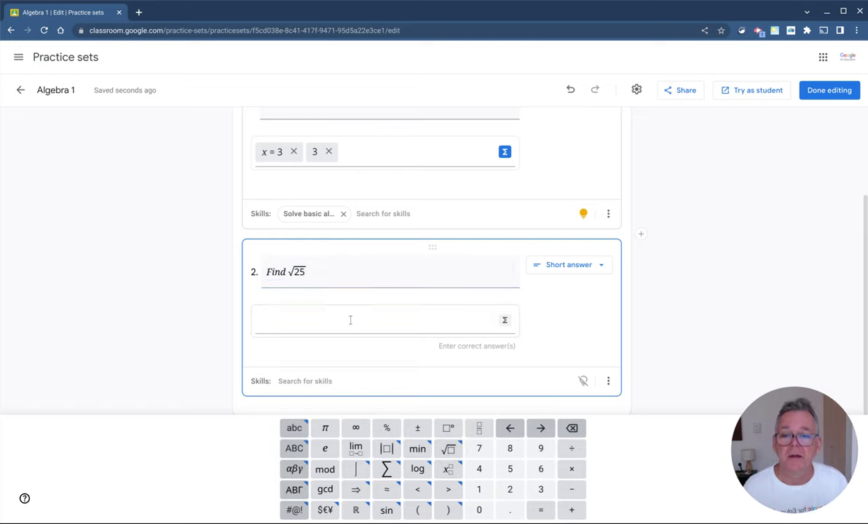
Step: Enter 5 as question 2's answer and tag it with the 'Calculate square roots' skill from a 'square root' search
text(5)
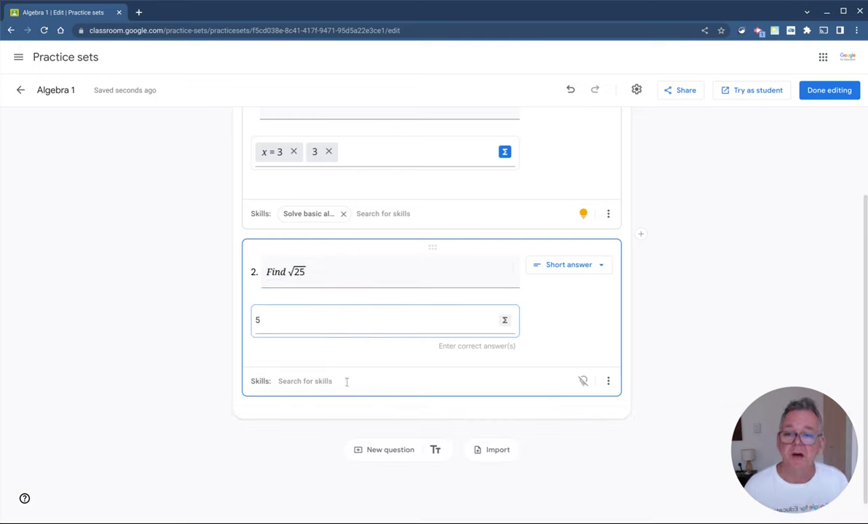
click(311, 381)
text(square root)
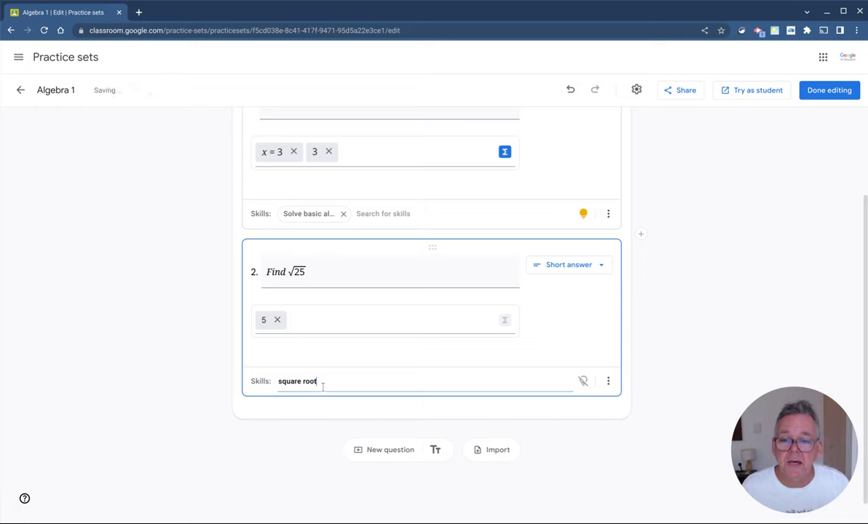
scroll(354, 405, down, 1)
scroll(349, 407, up, 1)
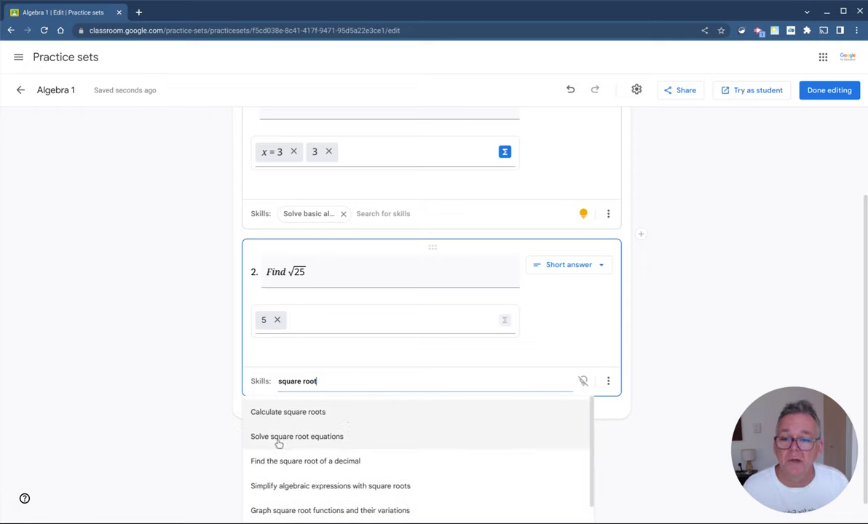
click(310, 416)
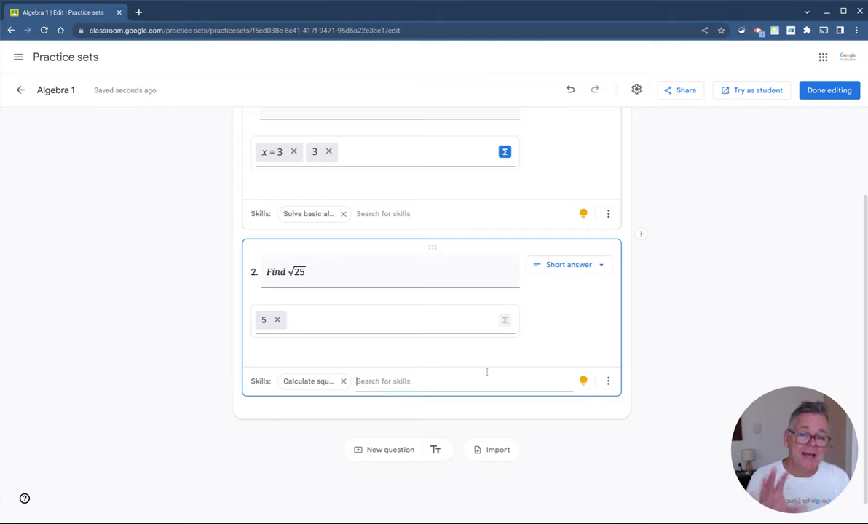
scroll(490, 373, up, 3)
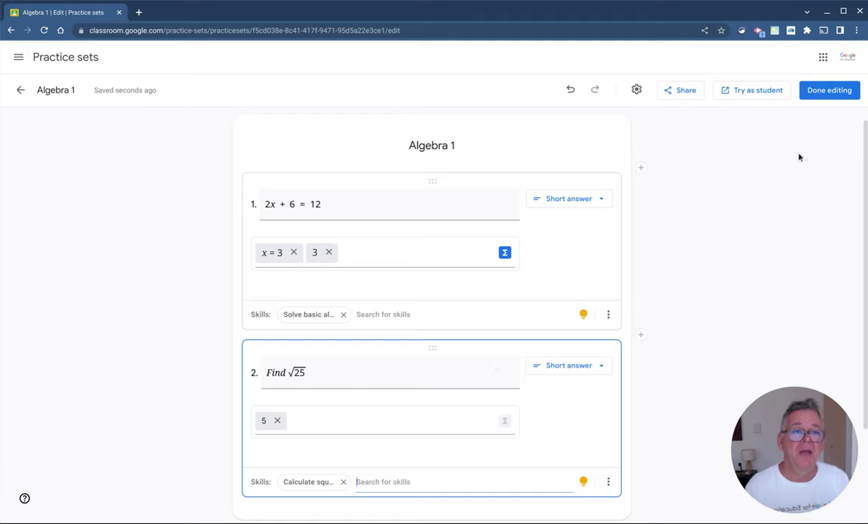
Step: Preview Algebra 1 as a student and handwrite 3 for question 1, which checks correct
click(759, 91)
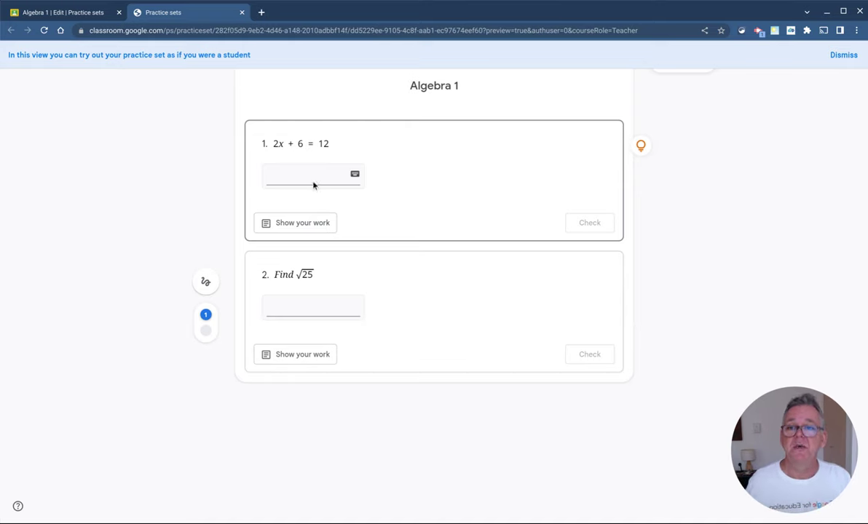
click(295, 223)
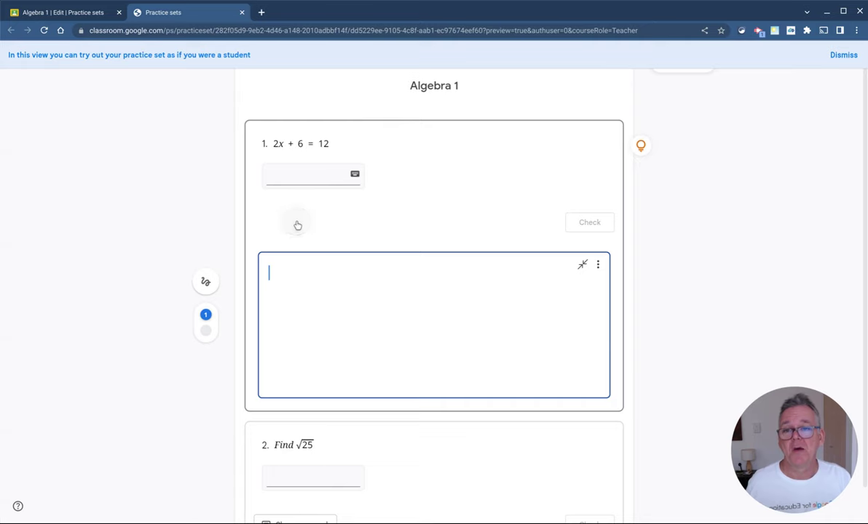
click(206, 282)
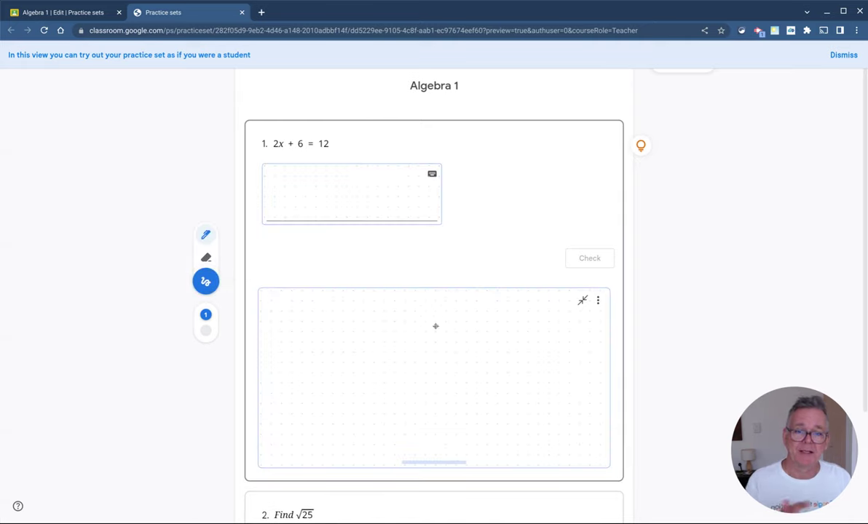
mouse_move(322, 182)
mouse_down()
mouse_move(331, 192)
mouse_move(329, 209)
mouse_up()
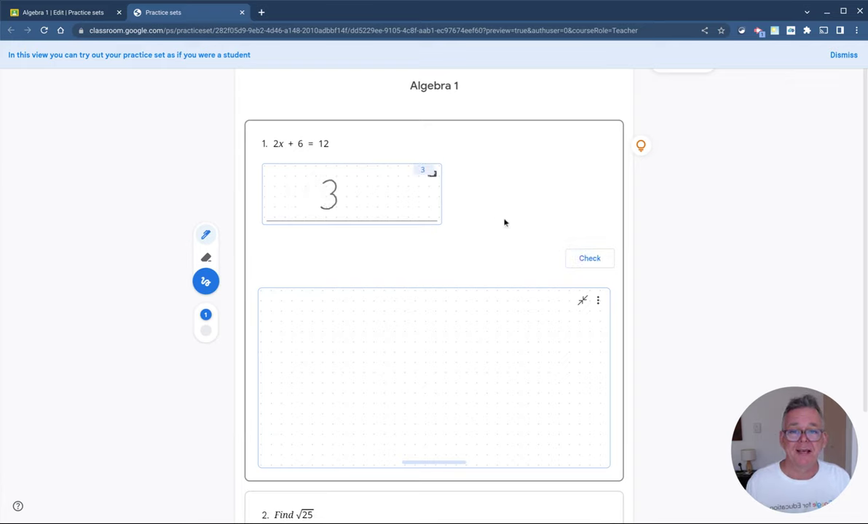
click(592, 263)
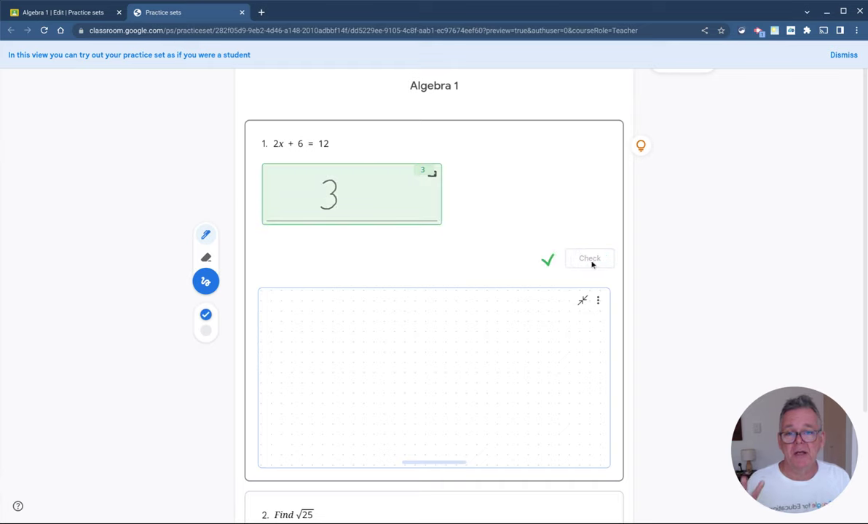
scroll(531, 292, down, 2)
scroll(533, 296, up, 2)
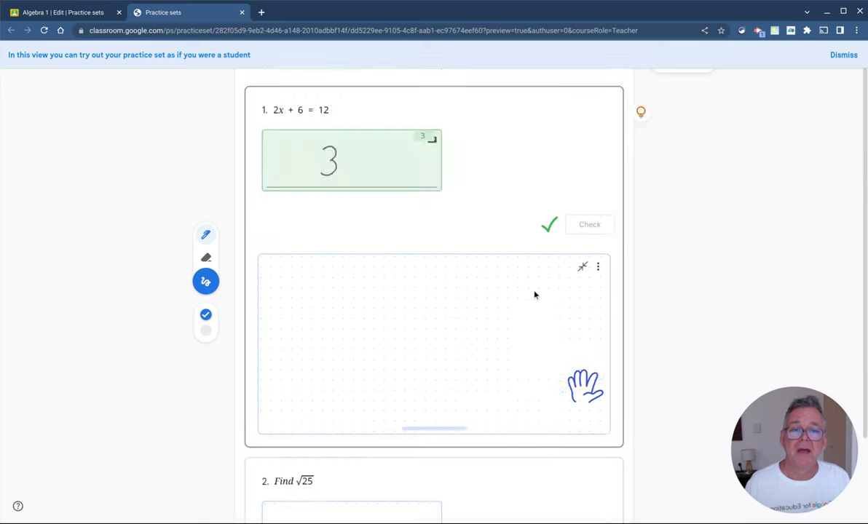
Step: Open question 1's solution-step hint, then question 2's 'Simplifying square roots' hint for √25
click(642, 111)
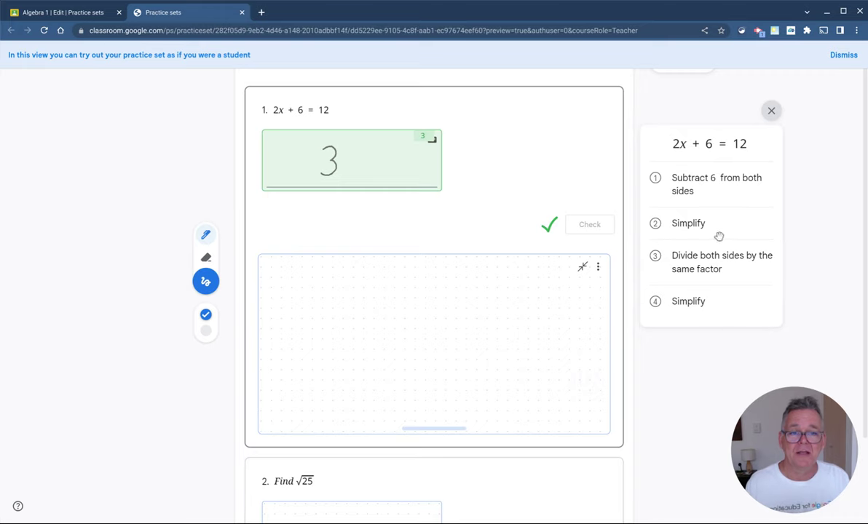
scroll(564, 276, down, 2)
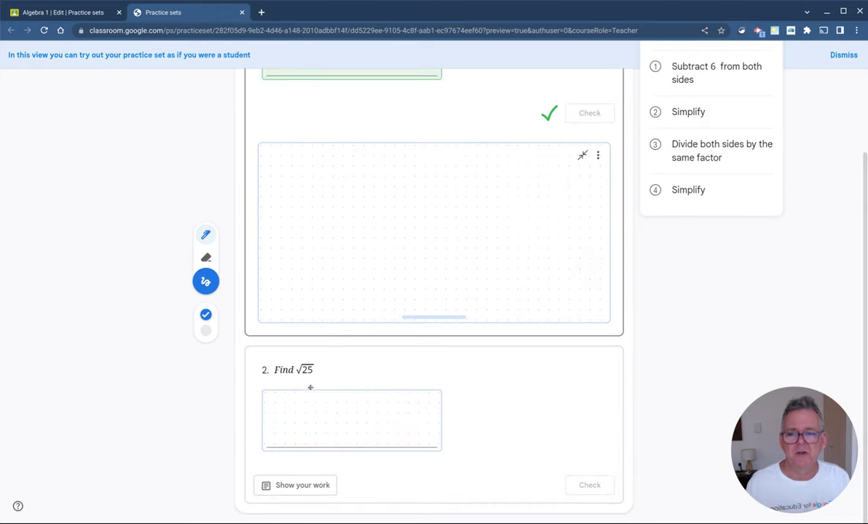
click(409, 381)
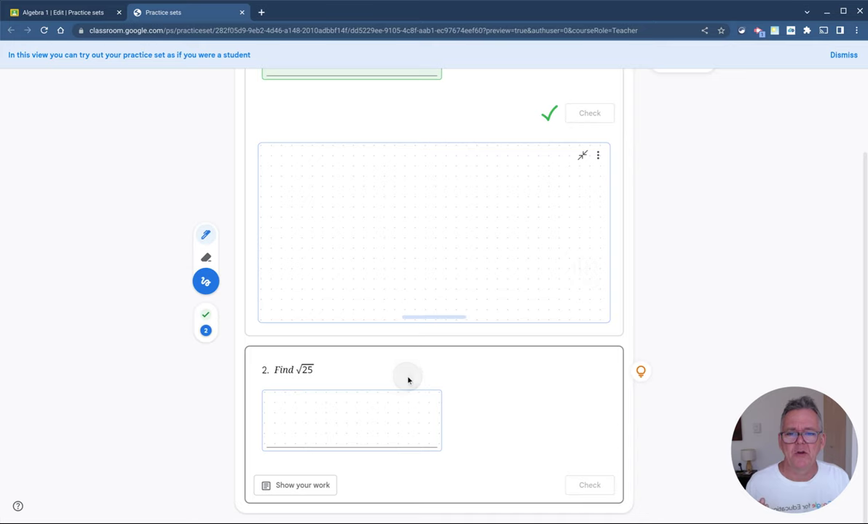
click(643, 376)
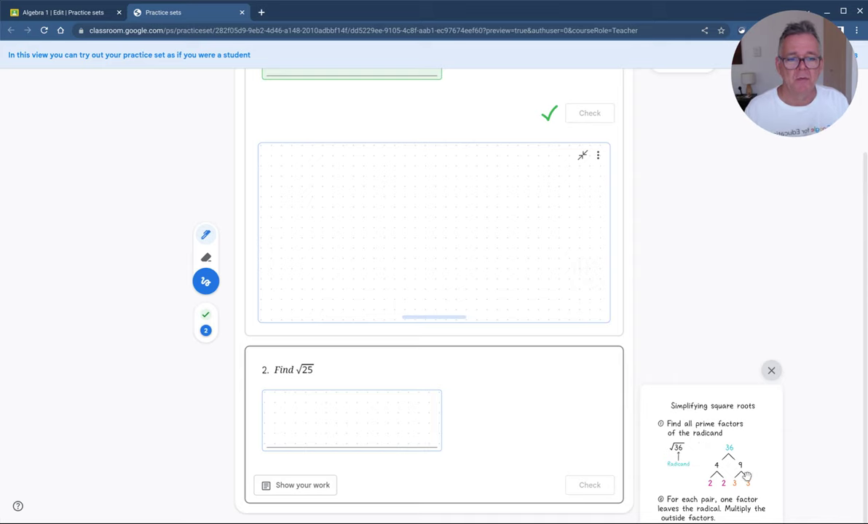
scroll(472, 288, up, 2)
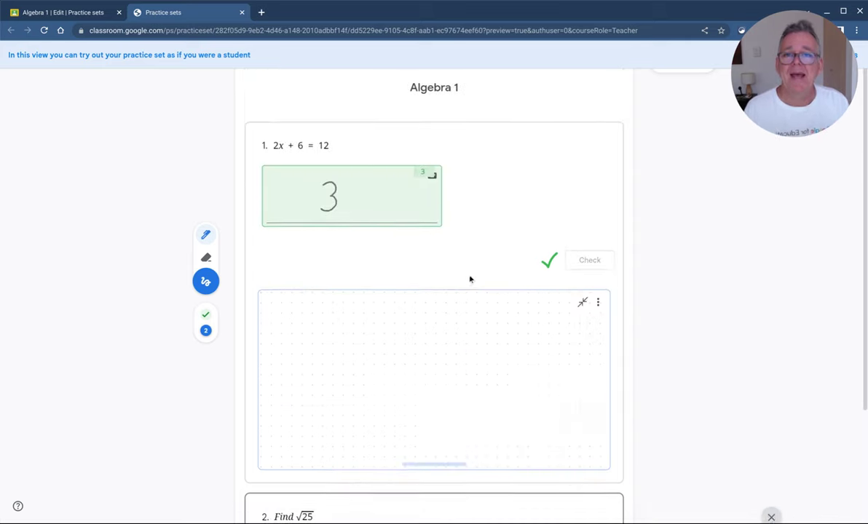
Step: Close the preview tab and return to the practice-set library, where Algebra 1 is listed first
click(242, 12)
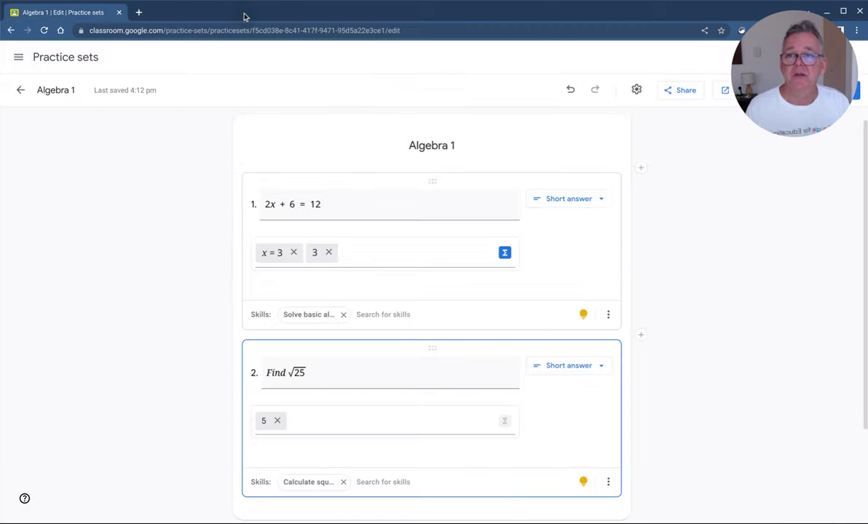
click(18, 89)
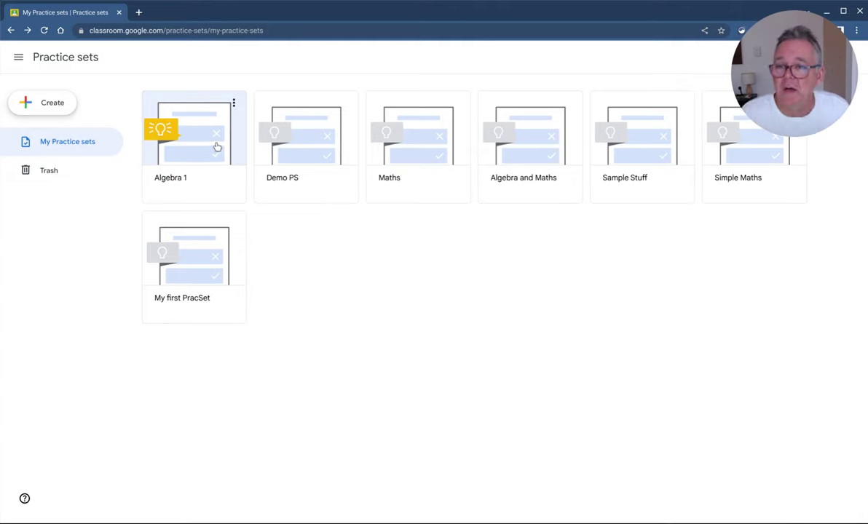
click(234, 103)
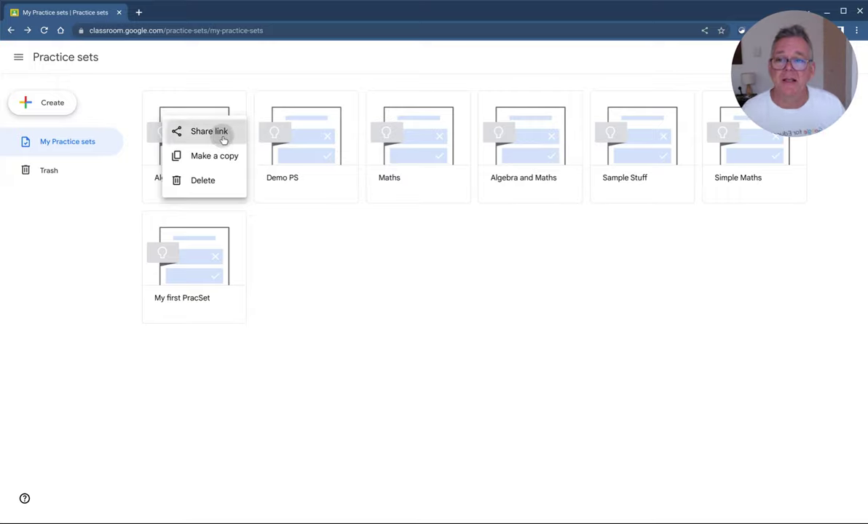
Step: Turn on link sharing for Algebra 1 and copy its share link
click(224, 140)
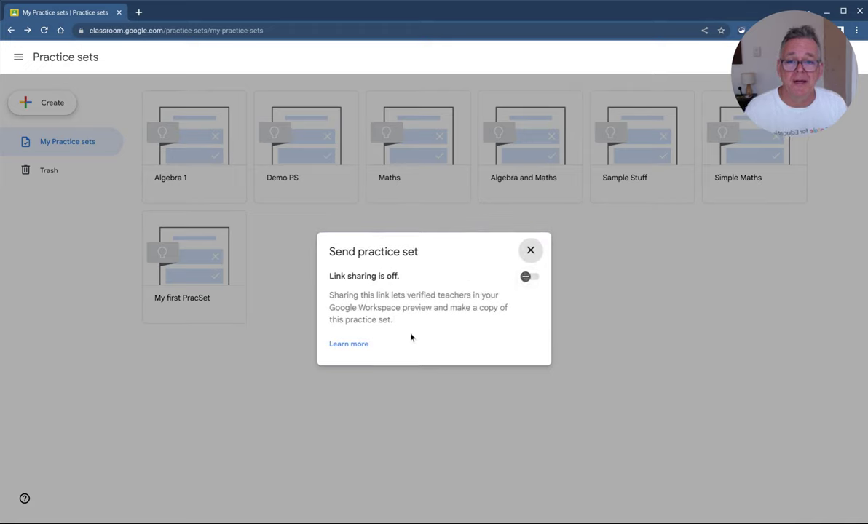
click(528, 278)
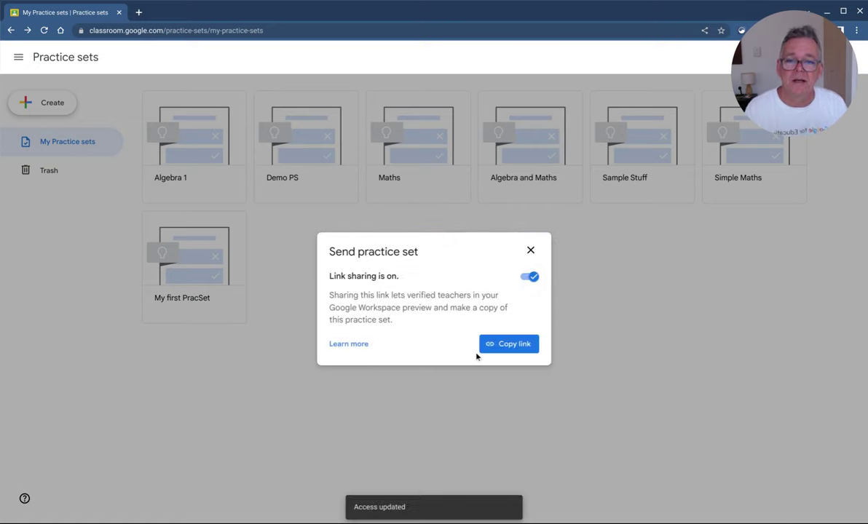
click(516, 349)
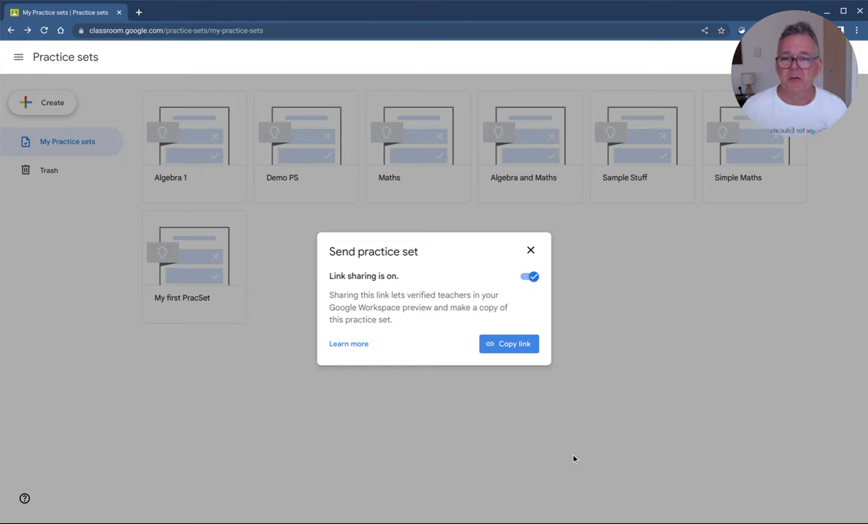
click(531, 249)
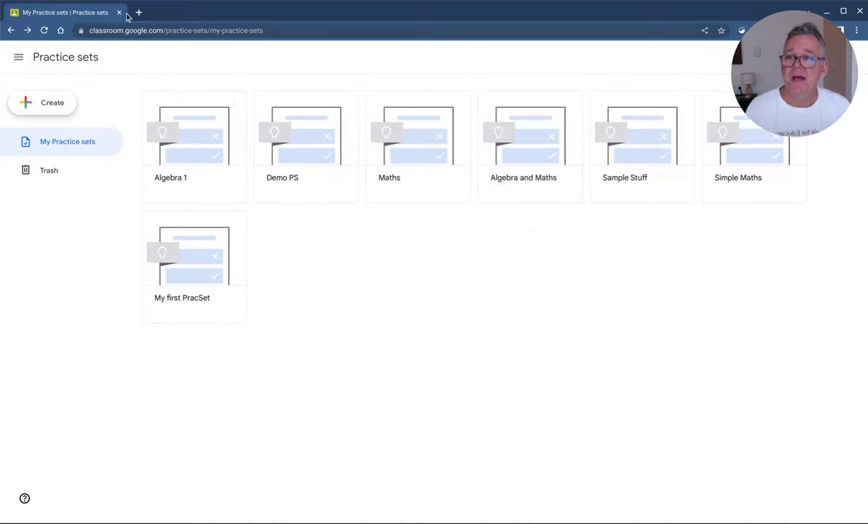
Step: Start a new assignment in the Demonstration Class's Classwork
click(19, 57)
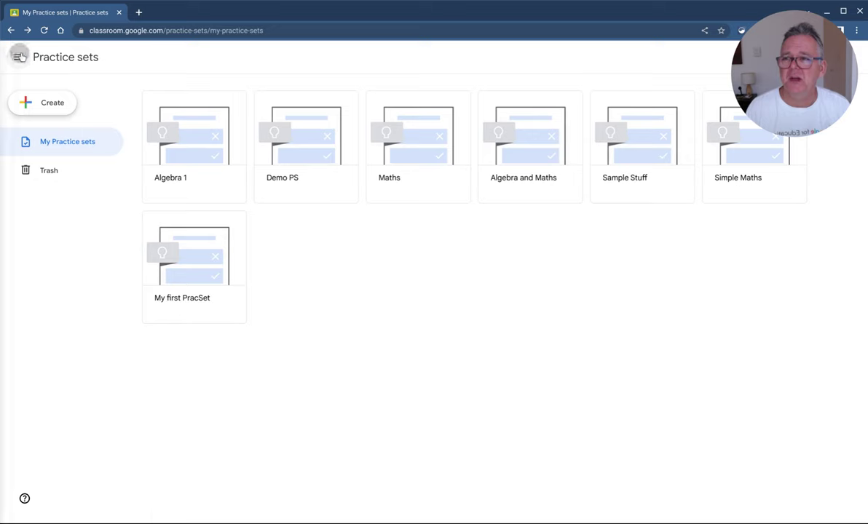
click(42, 237)
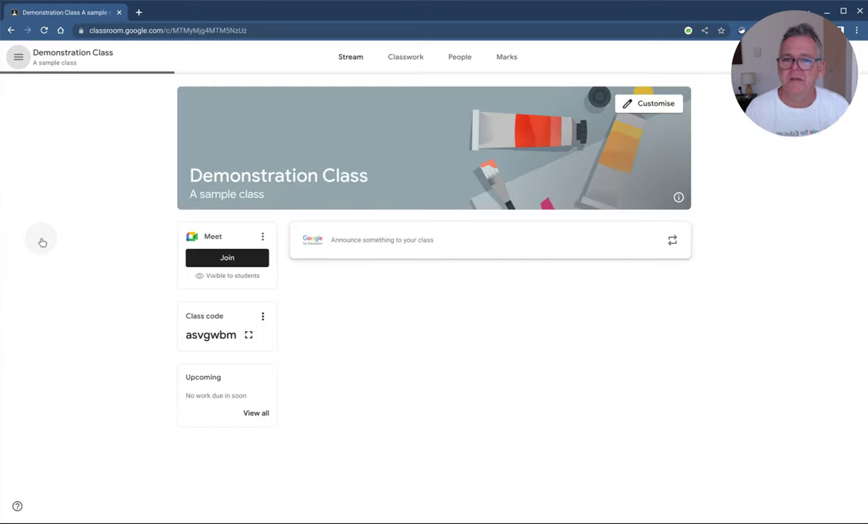
click(415, 58)
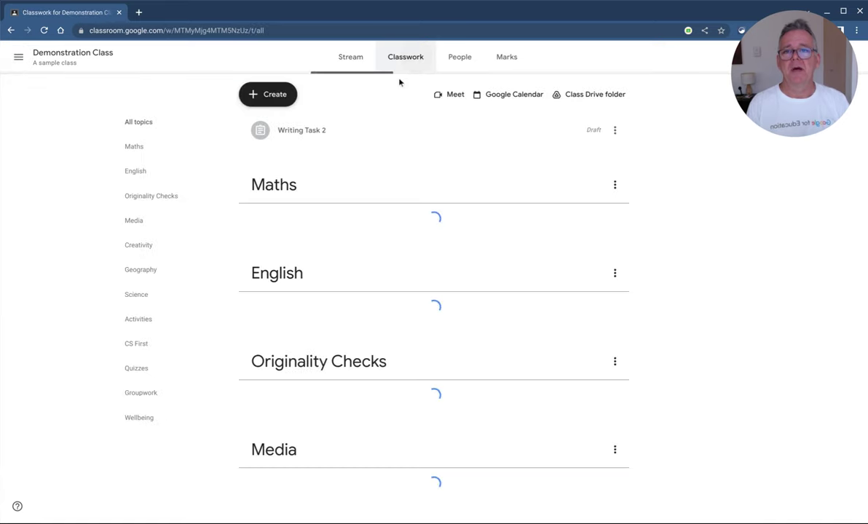
click(271, 94)
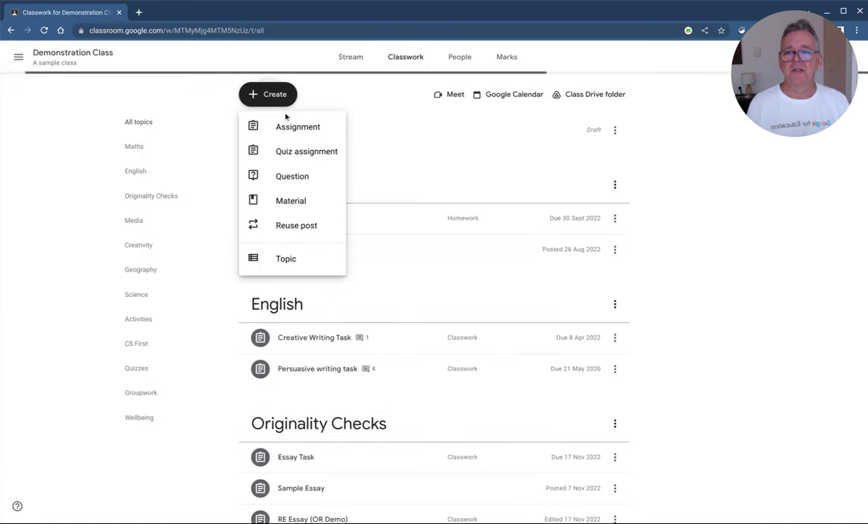
click(292, 131)
Step: Title the assignment 'Algebra Practice' and bring up the practice-set picker
click(272, 115)
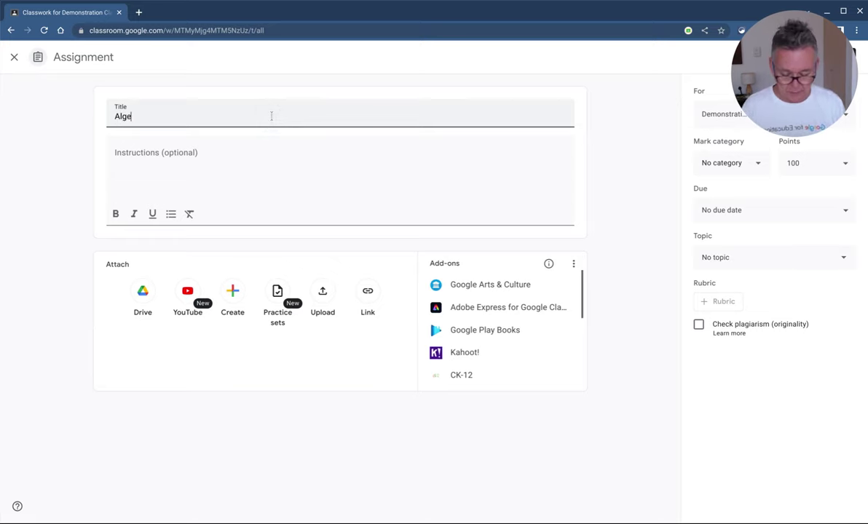
text(Algebra Practi)
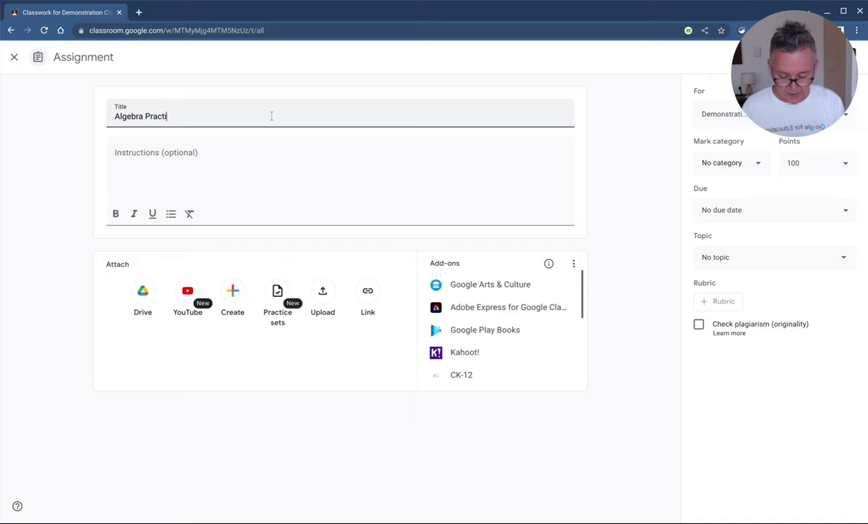
text(ce)
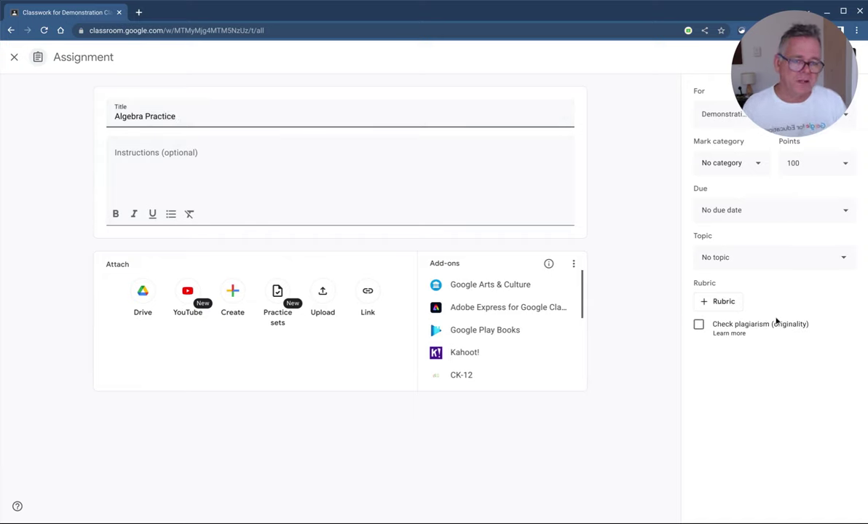
click(280, 293)
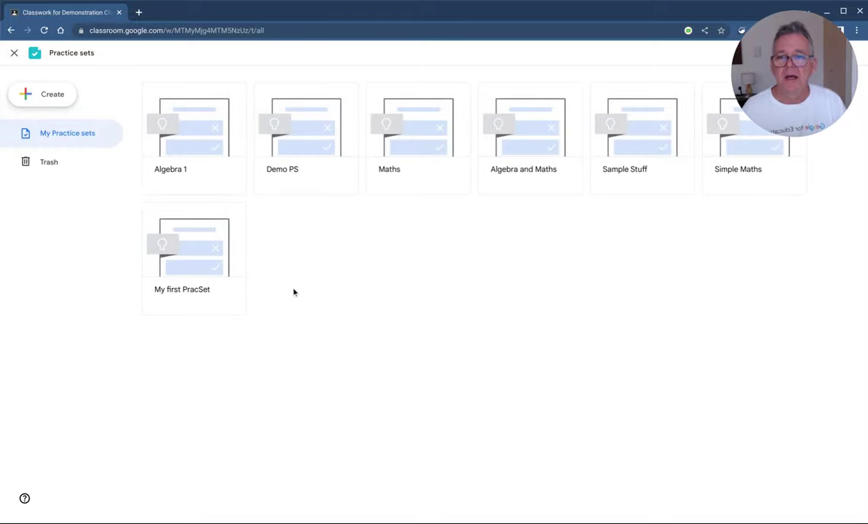
Step: Attach the Algebra 1 set and close the editor, keeping Algebra Practice as a draft
click(203, 126)
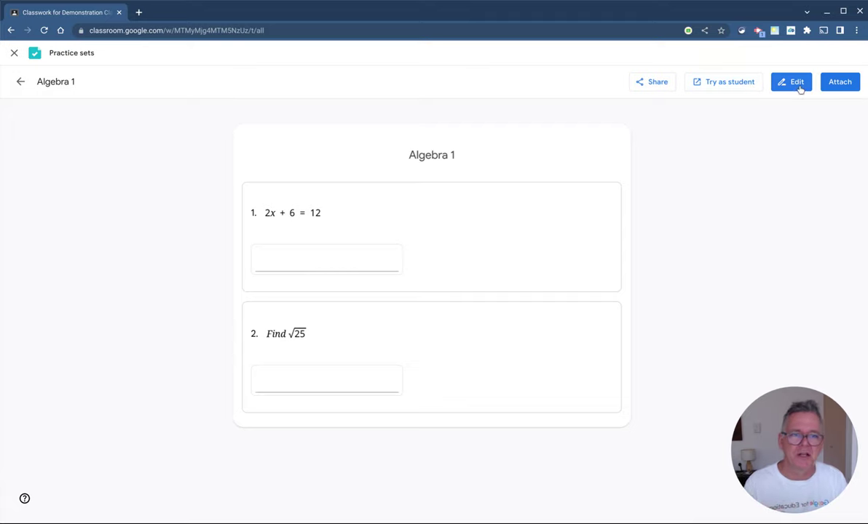
click(837, 83)
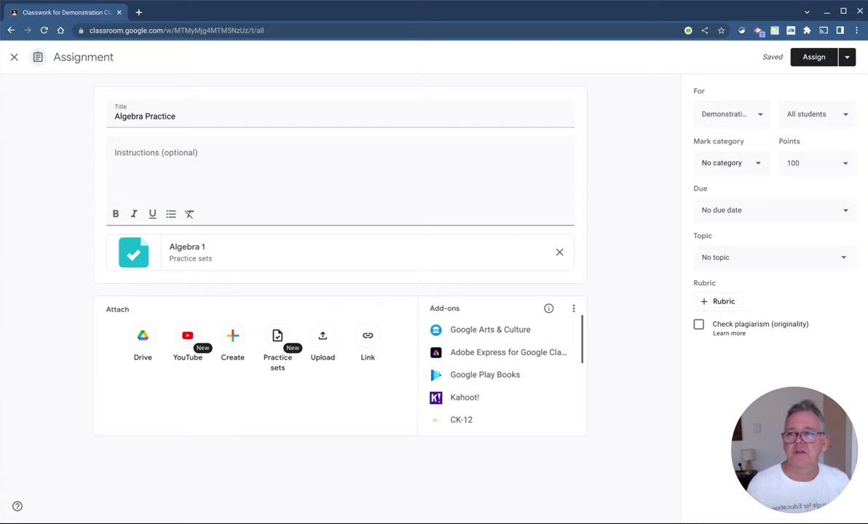
click(12, 56)
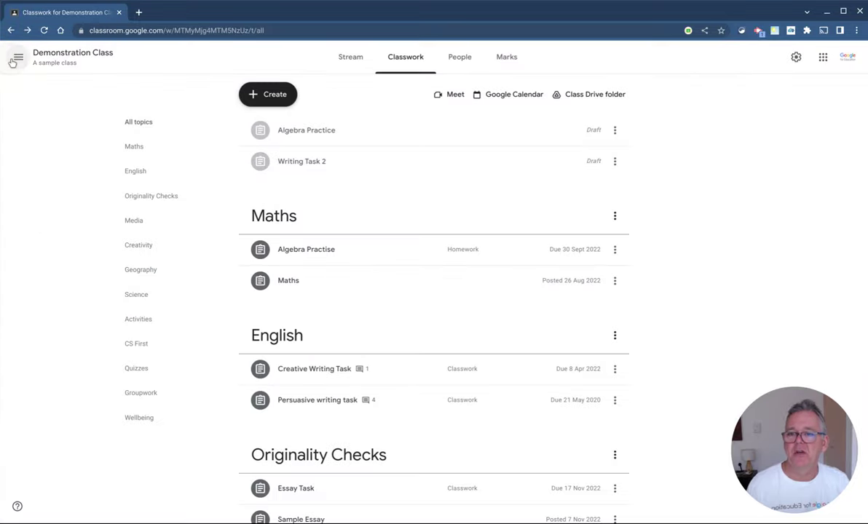
Step: Open Algebra Practise's handed-in student work (6 handed in, 2 assigned) and its insights
click(308, 250)
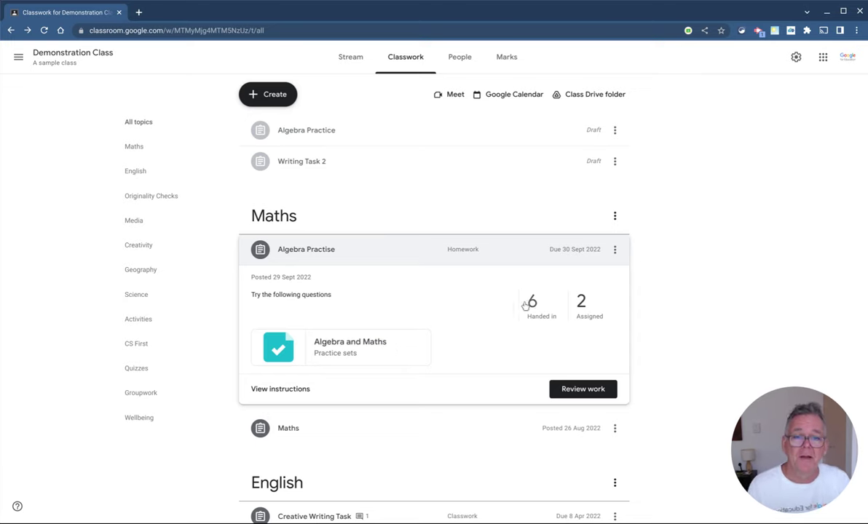
click(532, 305)
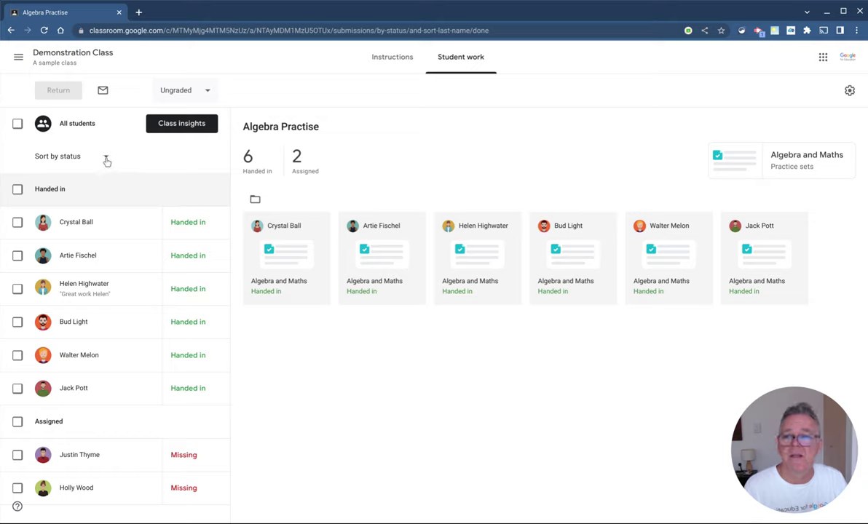
click(172, 121)
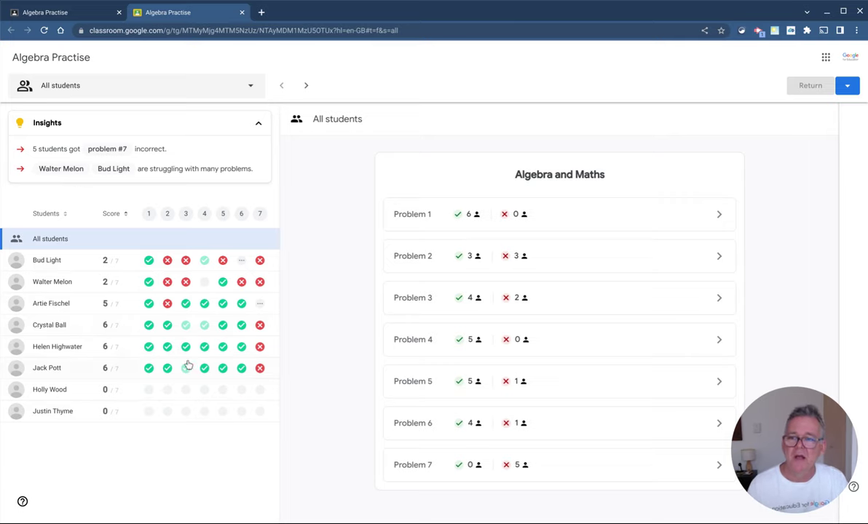
mouse_move(148, 332)
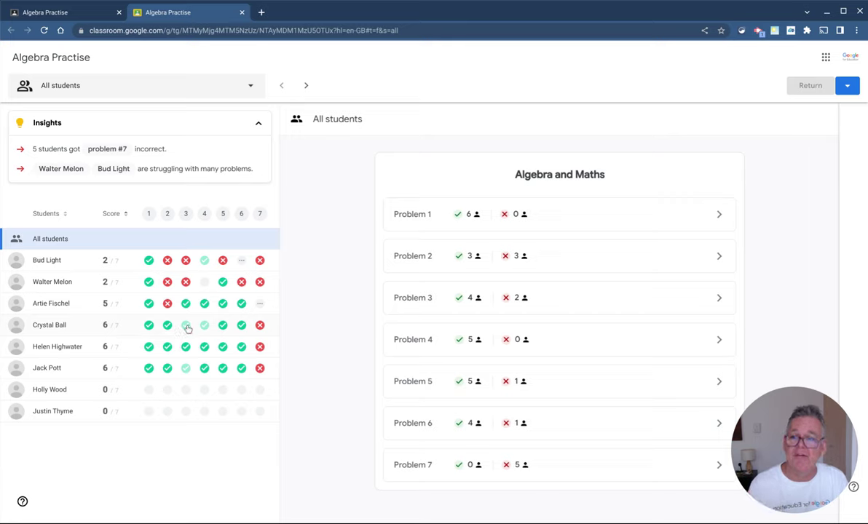
mouse_move(186, 332)
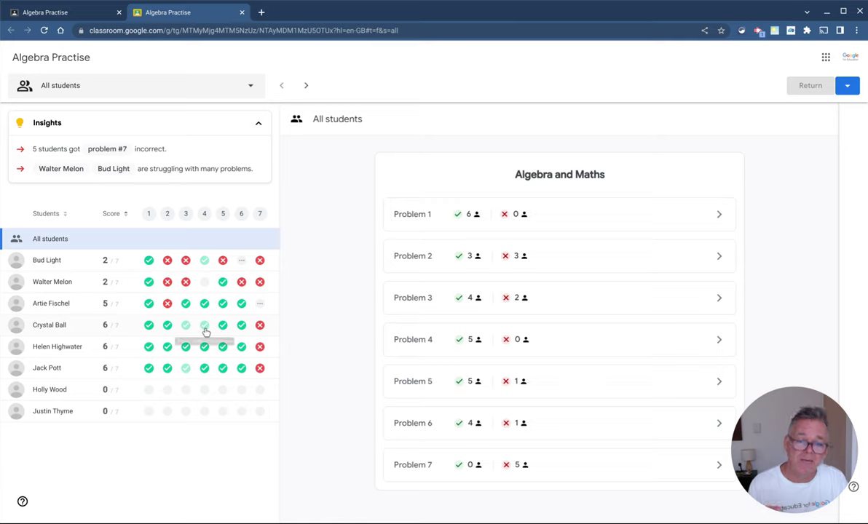
mouse_move(206, 330)
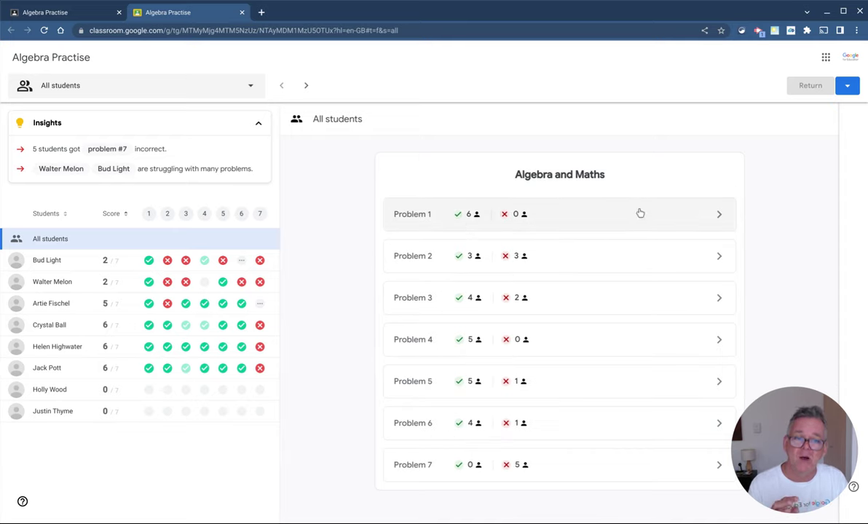
Step: Open Problem 2 (2x + 6 = 10) and review every student's working
click(536, 260)
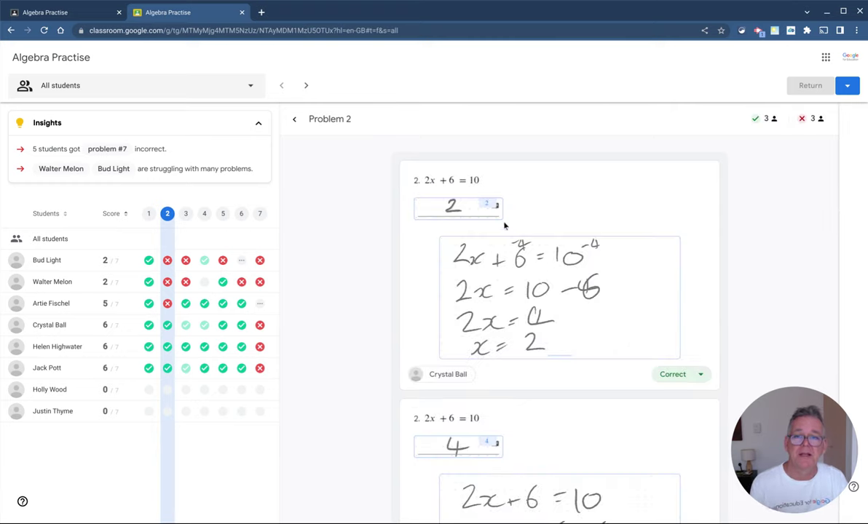
scroll(553, 291, down, 2)
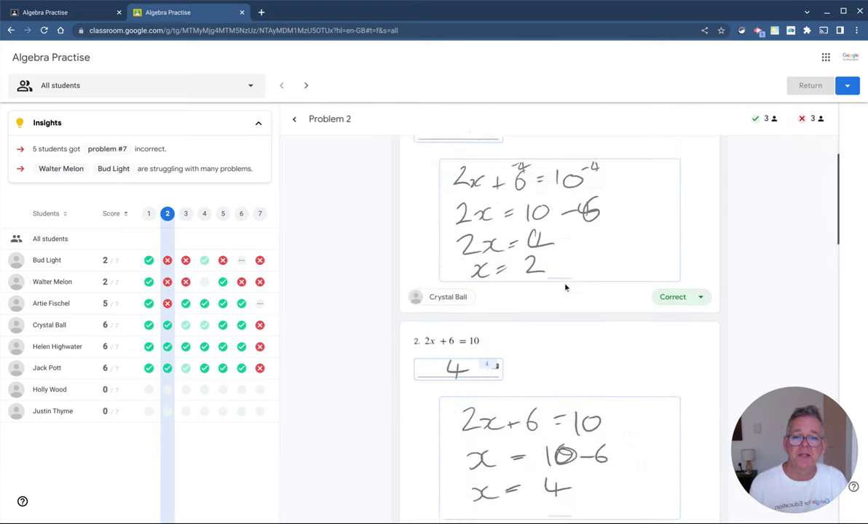
scroll(548, 314, down, 3)
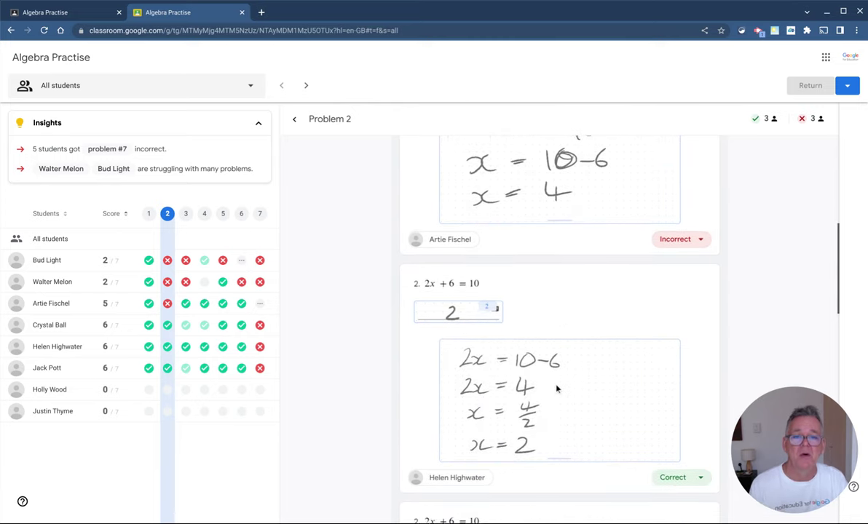
scroll(557, 388, up, 2)
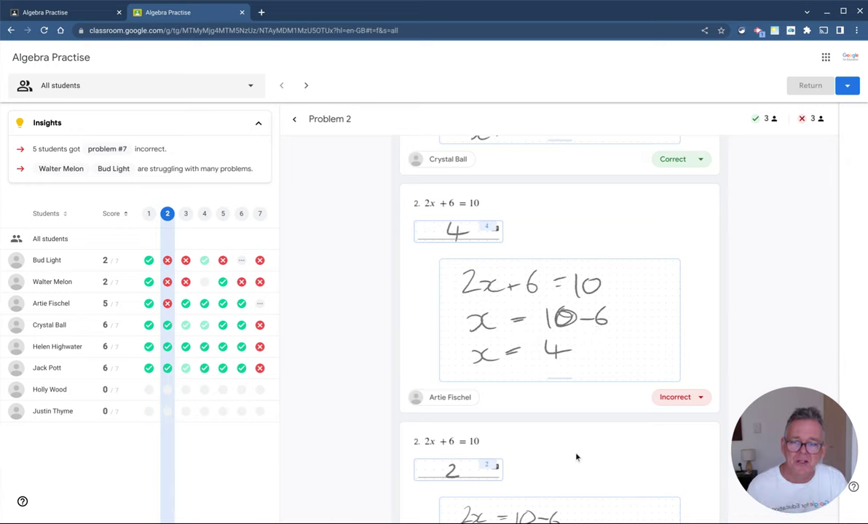
Step: Open the submission of the student scoring 5 / 7 and review their answers
click(69, 304)
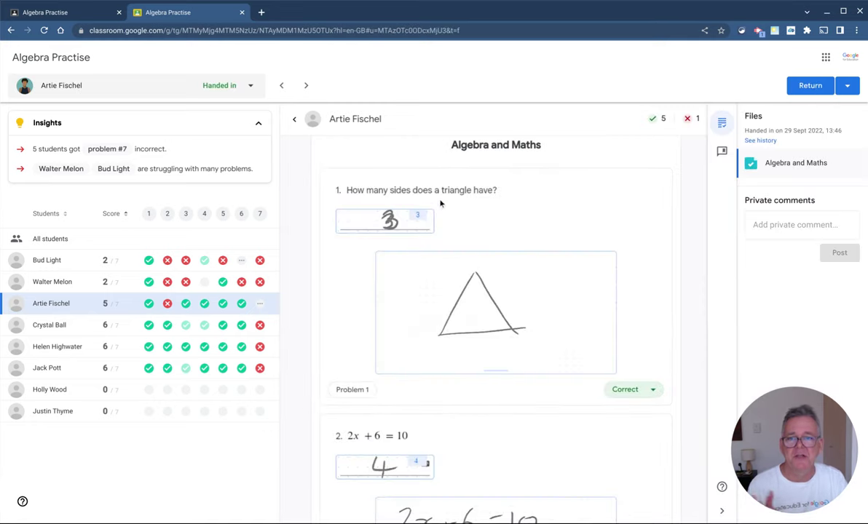
scroll(501, 262, down, 2)
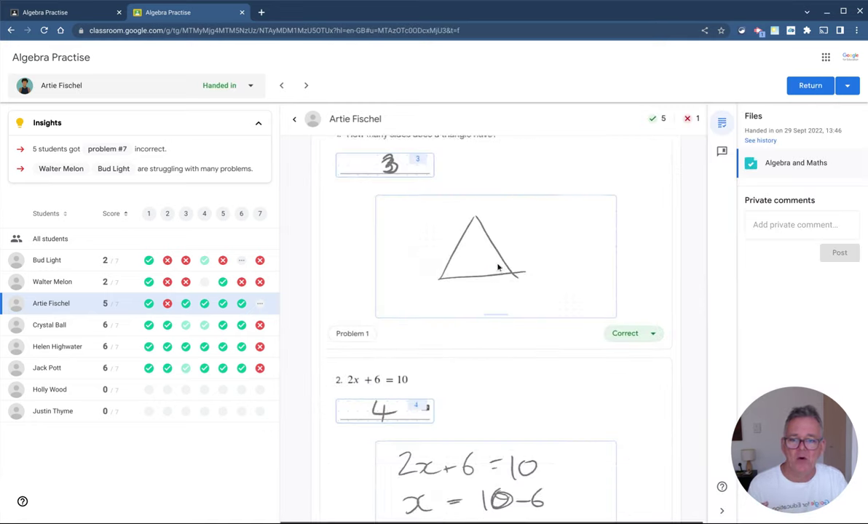
scroll(503, 271, down, 3)
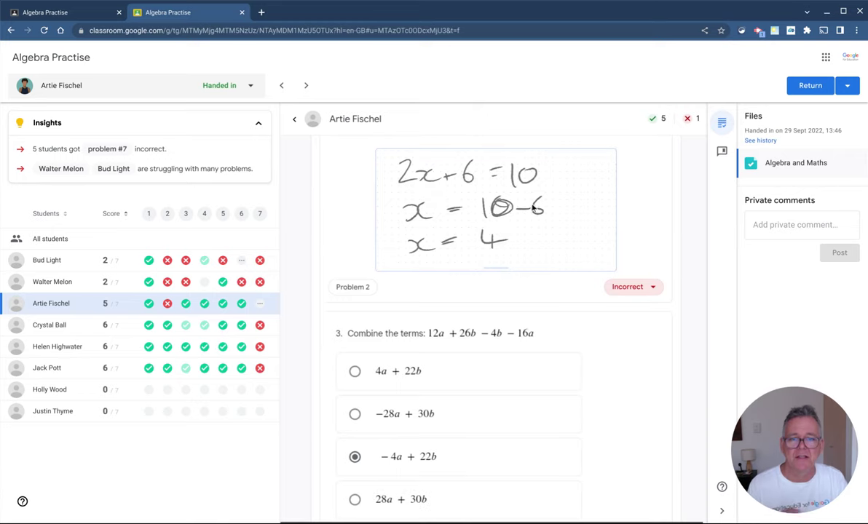
scroll(523, 265, down, 6)
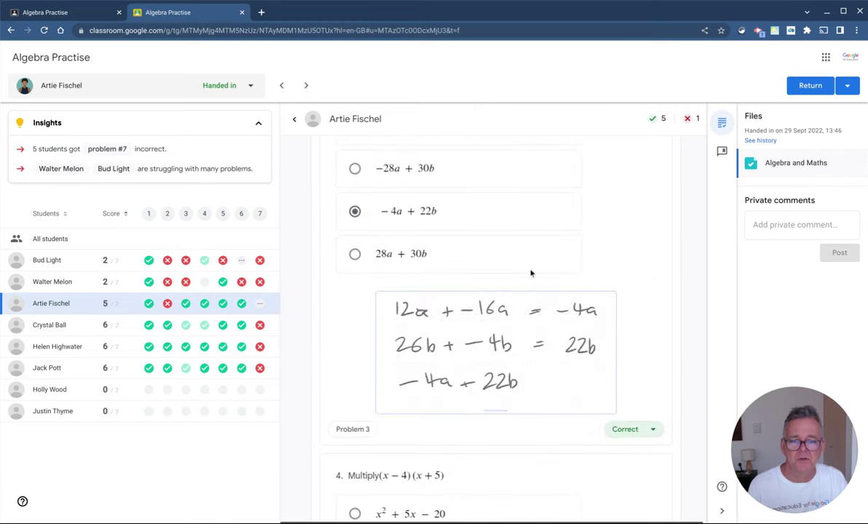
scroll(530, 288, down, 1)
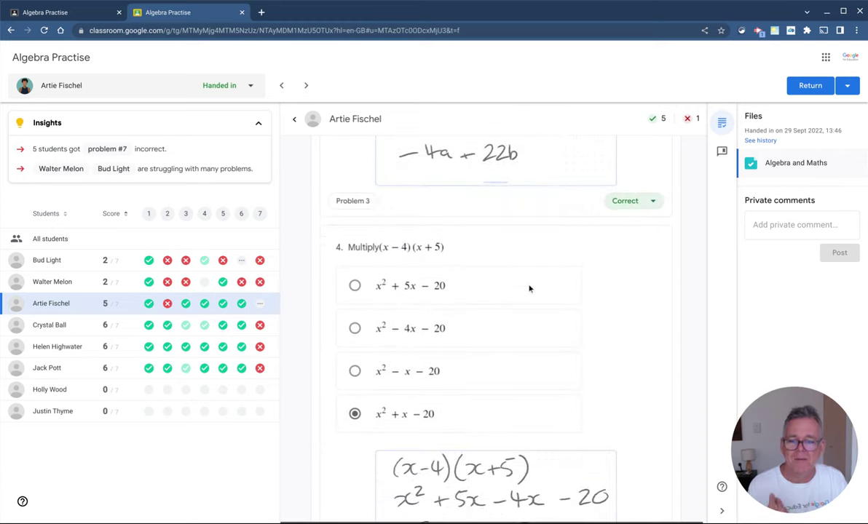